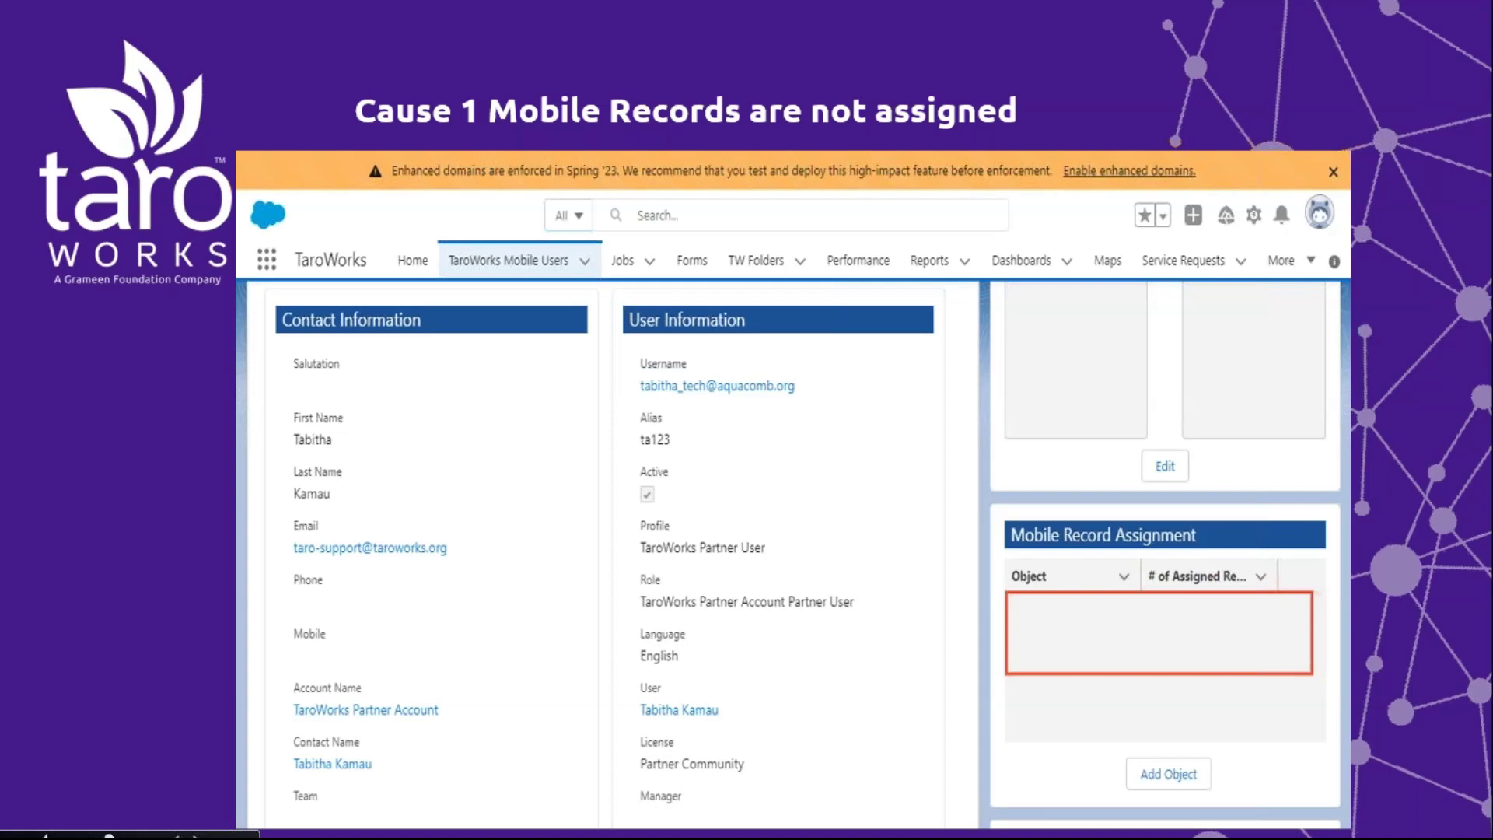
- In BlueStacks, start a new Register New Well Site Member job and see Region shows No Records Found
key("alt+Tab")
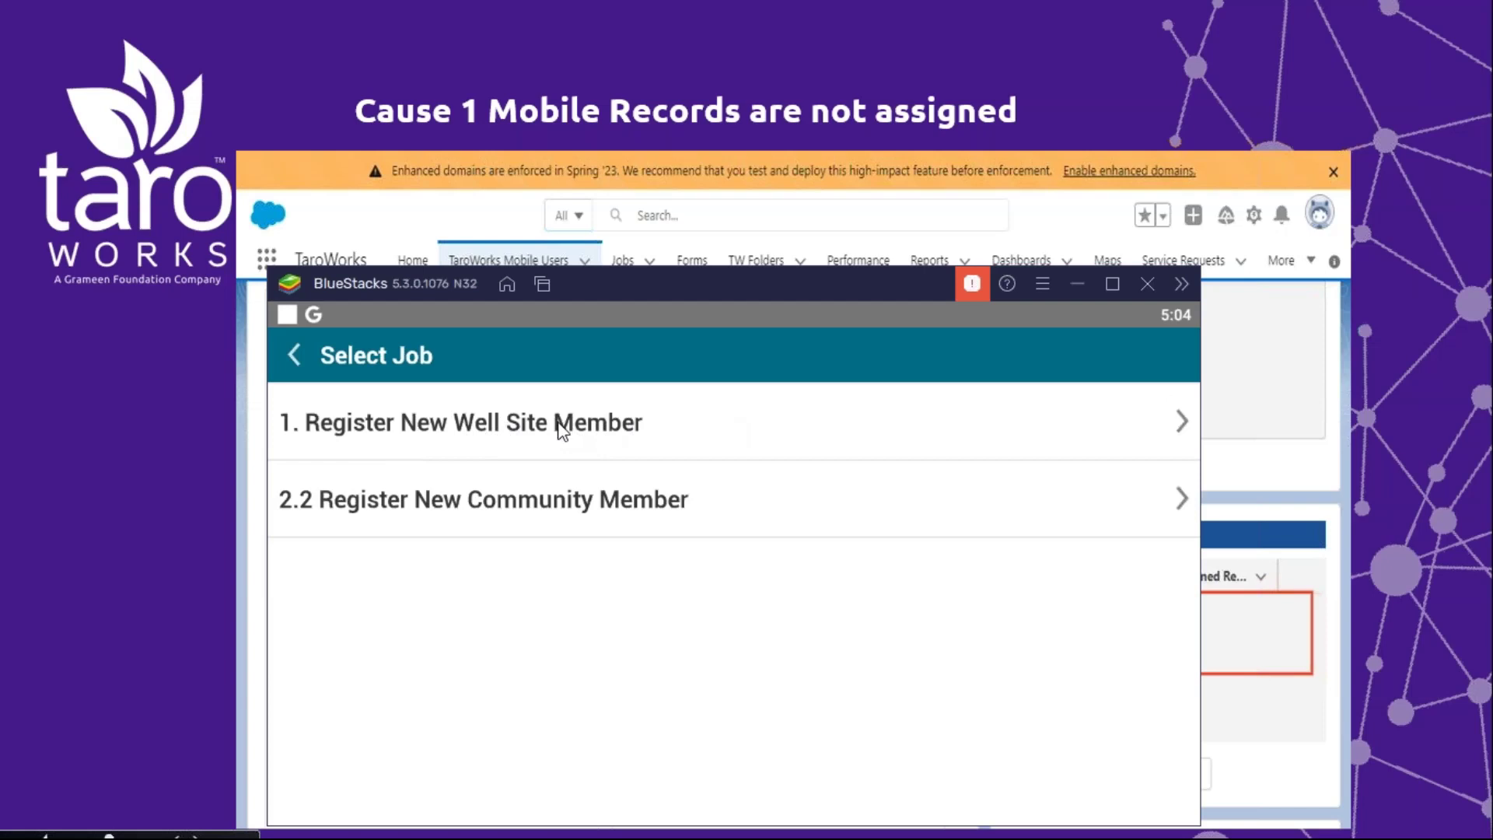
left_click(511, 427)
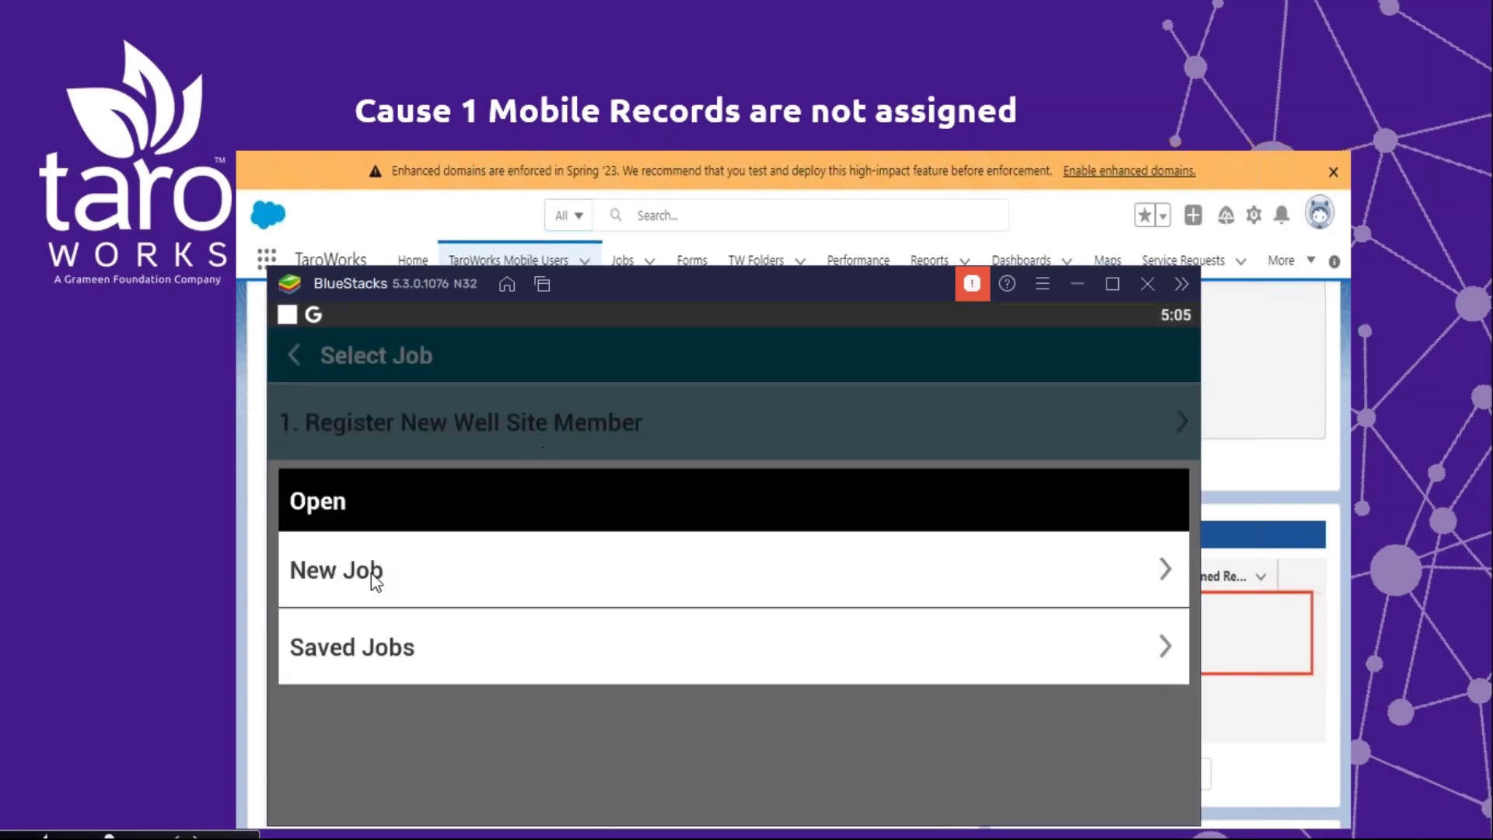
left_click(390, 587)
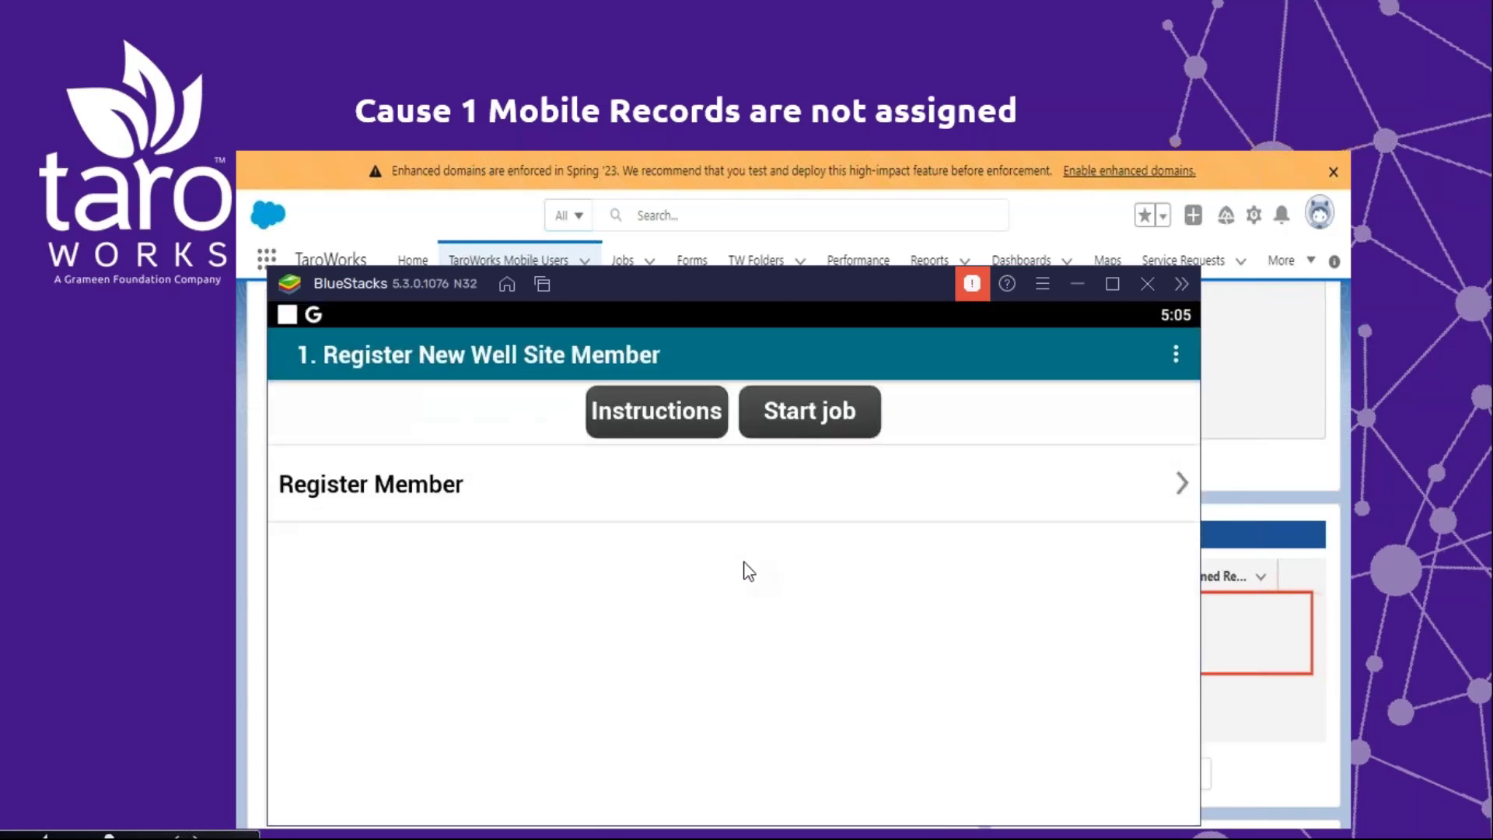
left_click(391, 482)
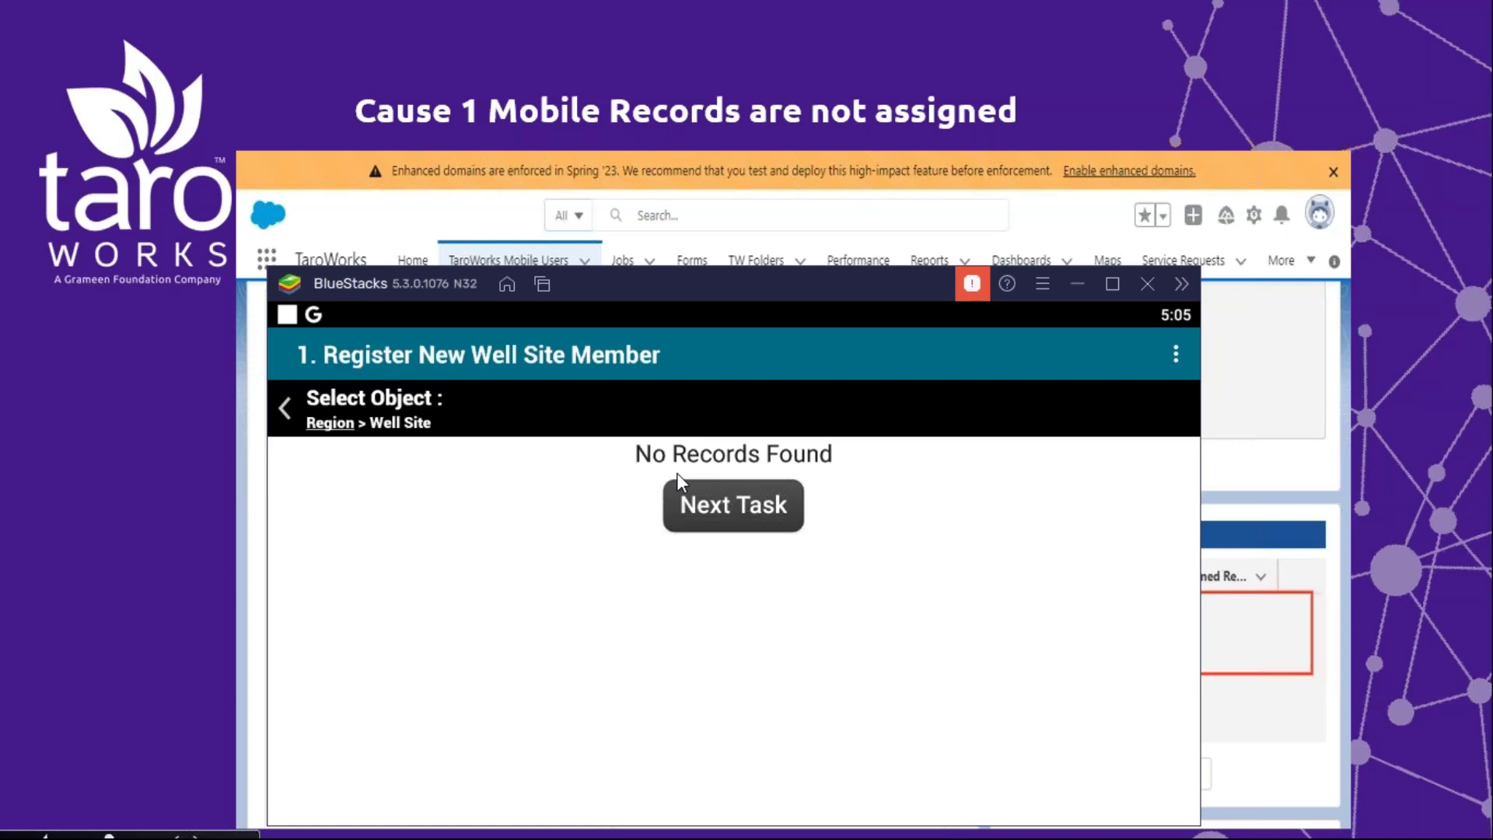
key("alt+Tab")
key("alt+Tab")
key("alt+Tab")
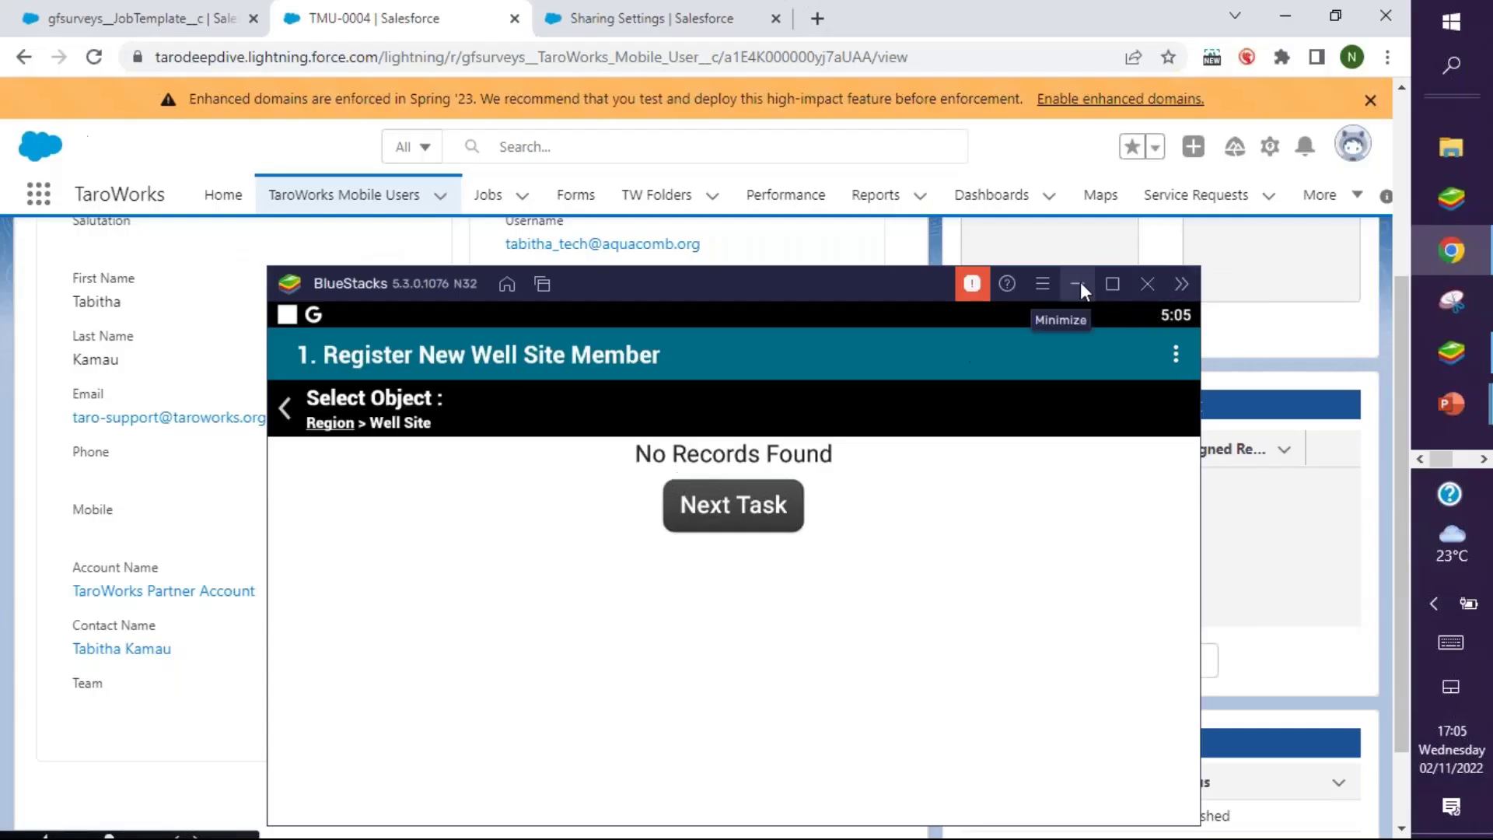
- Minimize BlueStacks and choose Add Object in the user's Mobile Record Assignment panel
left_click(1077, 283)
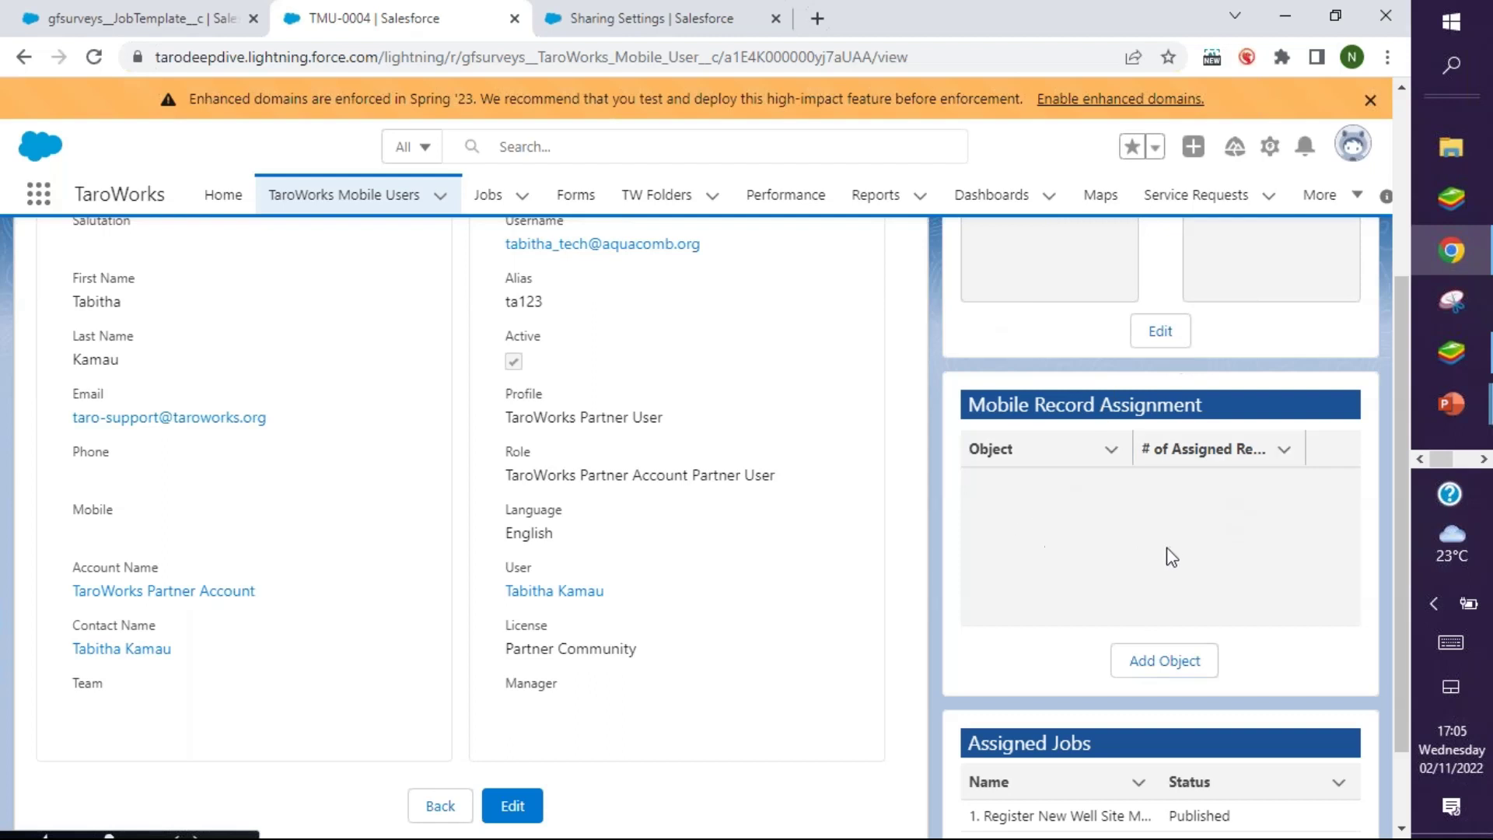
left_click(1163, 662)
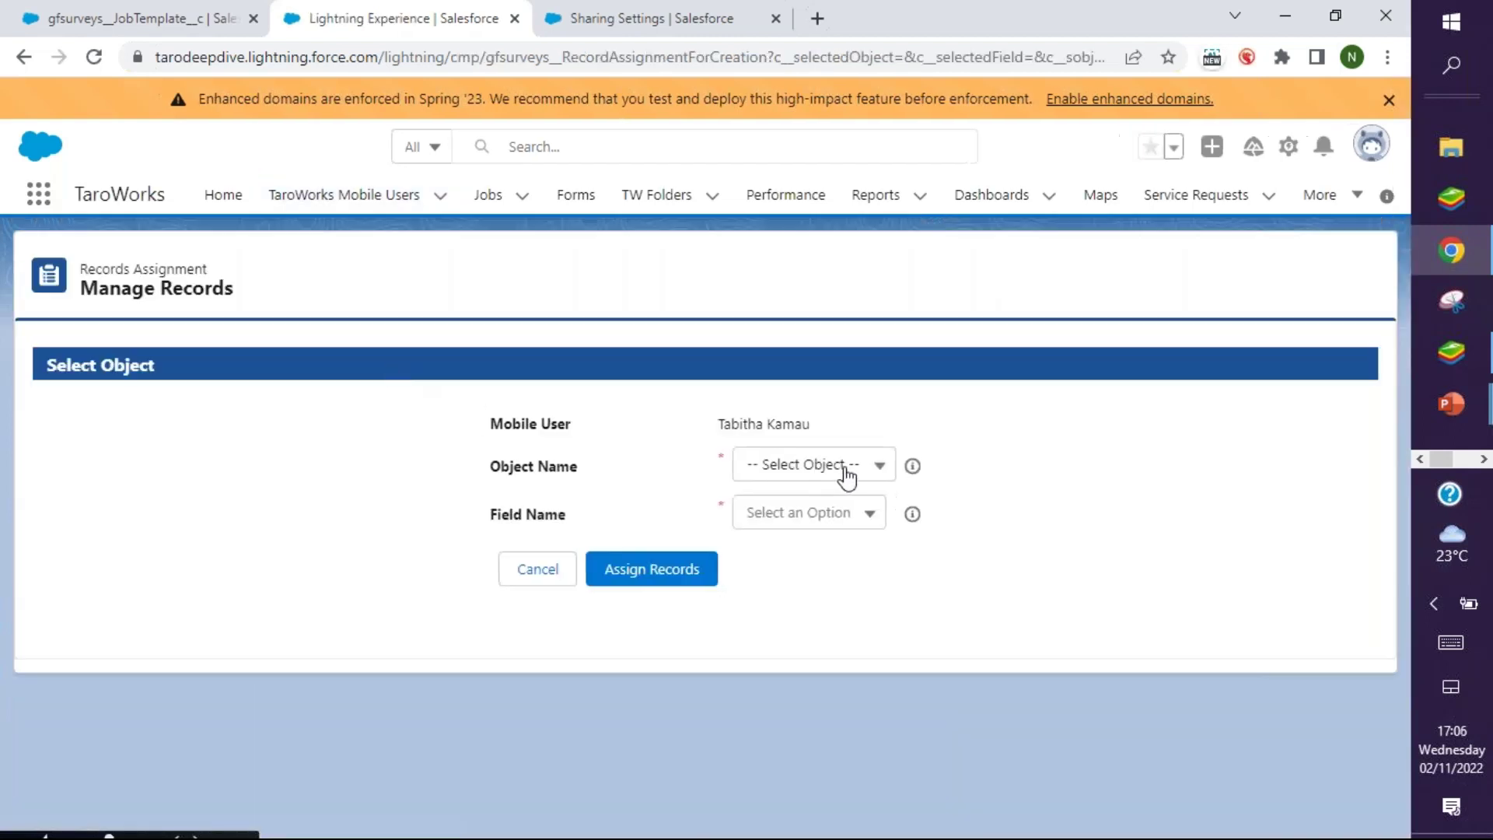
- Set Object Name to Region and Field Name to Region Name, then open Assign Records
left_click(881, 470)
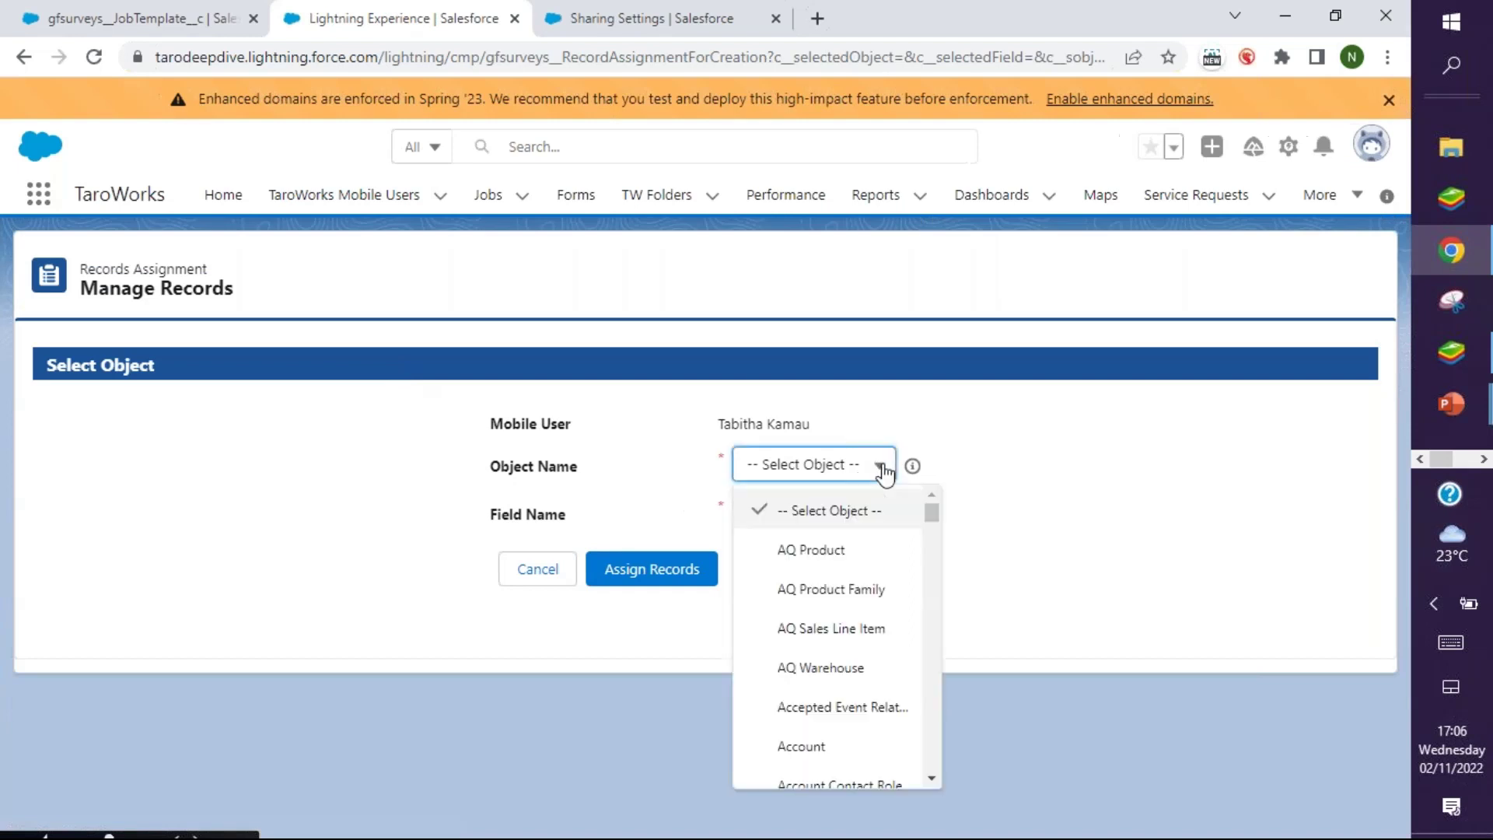
type("reg")
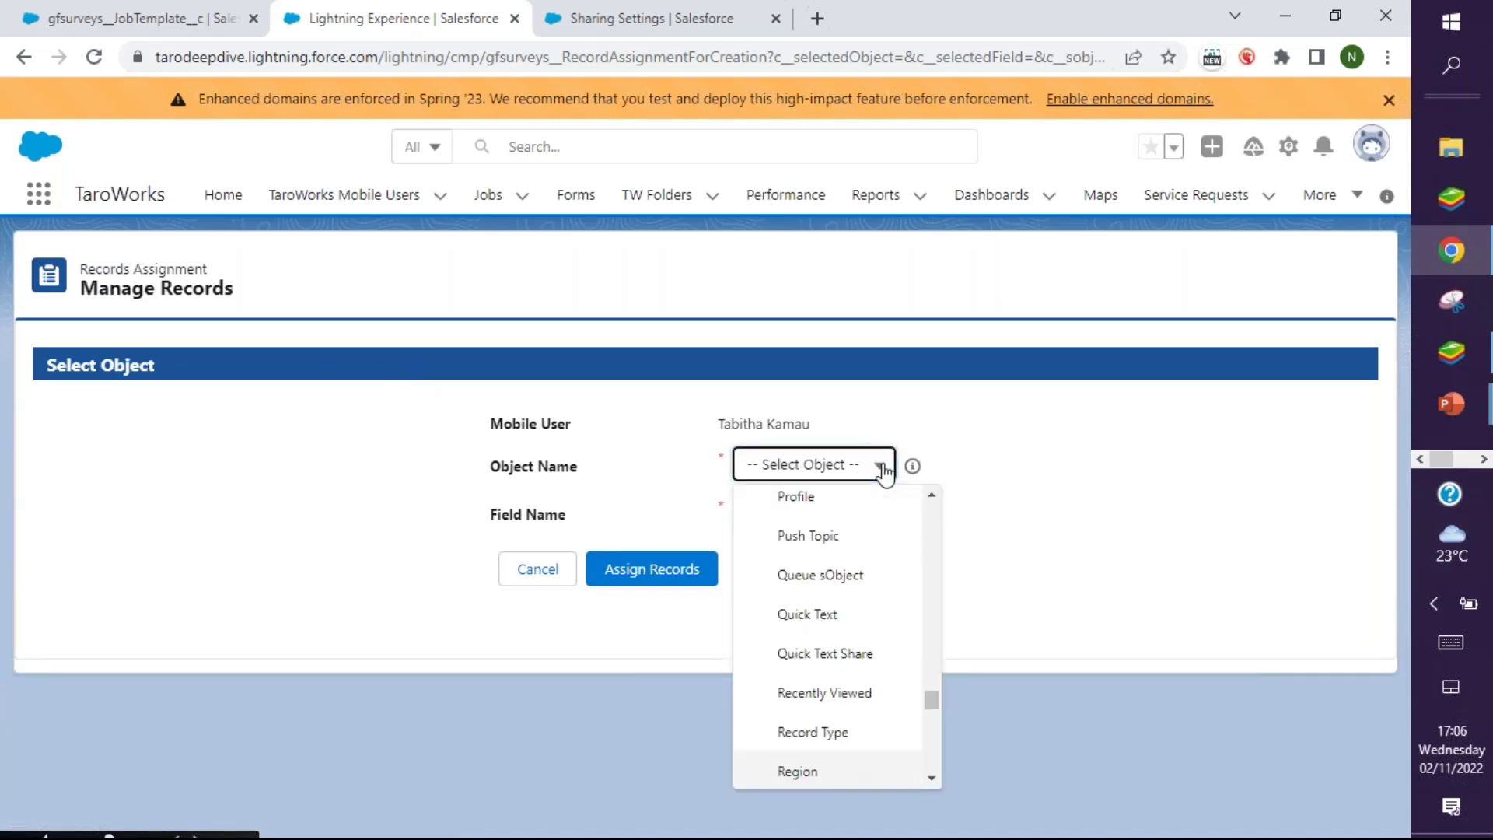
left_click(794, 771)
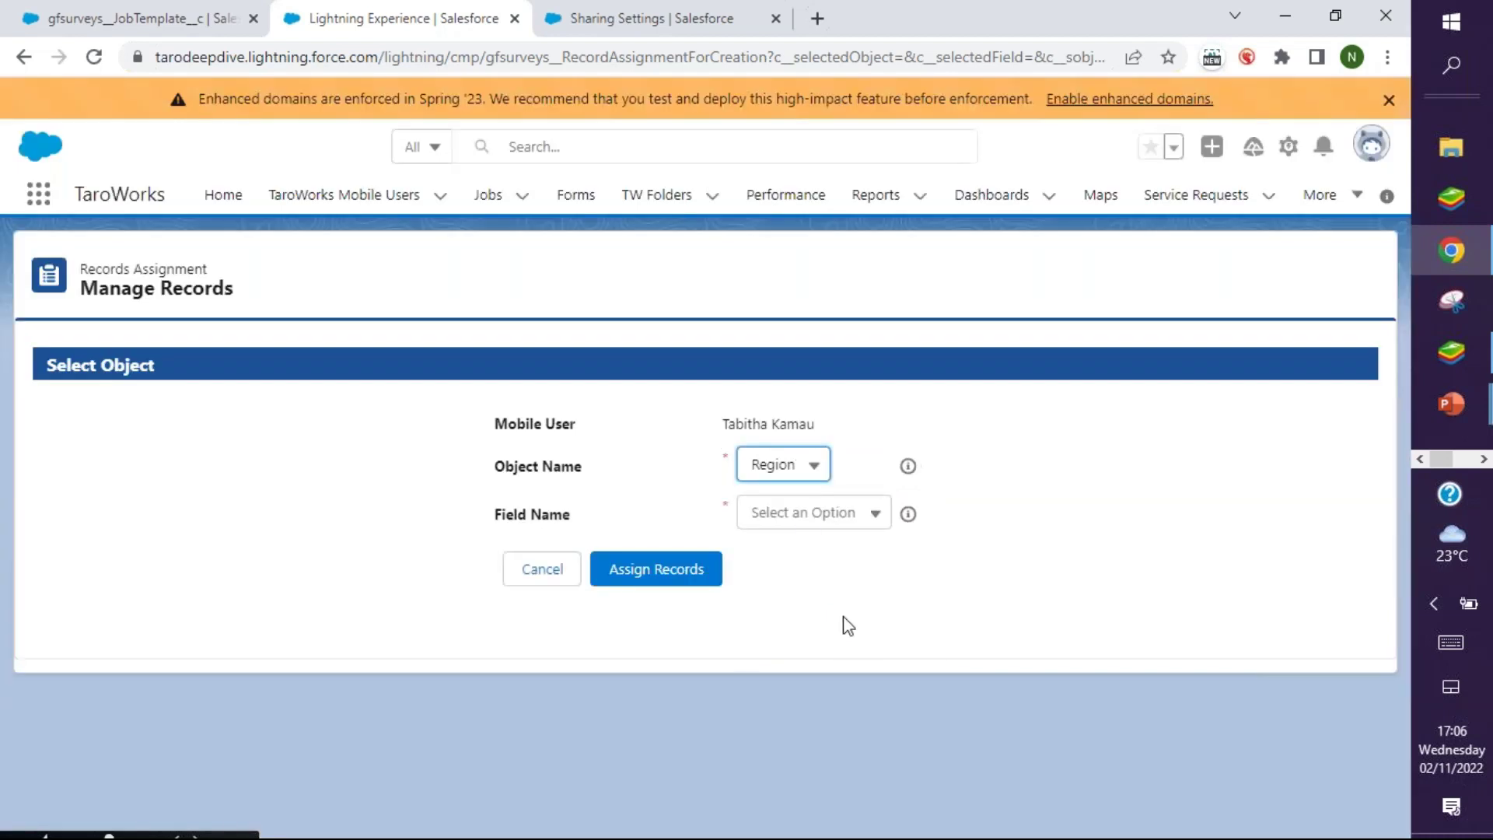
left_click(835, 520)
type("reg")
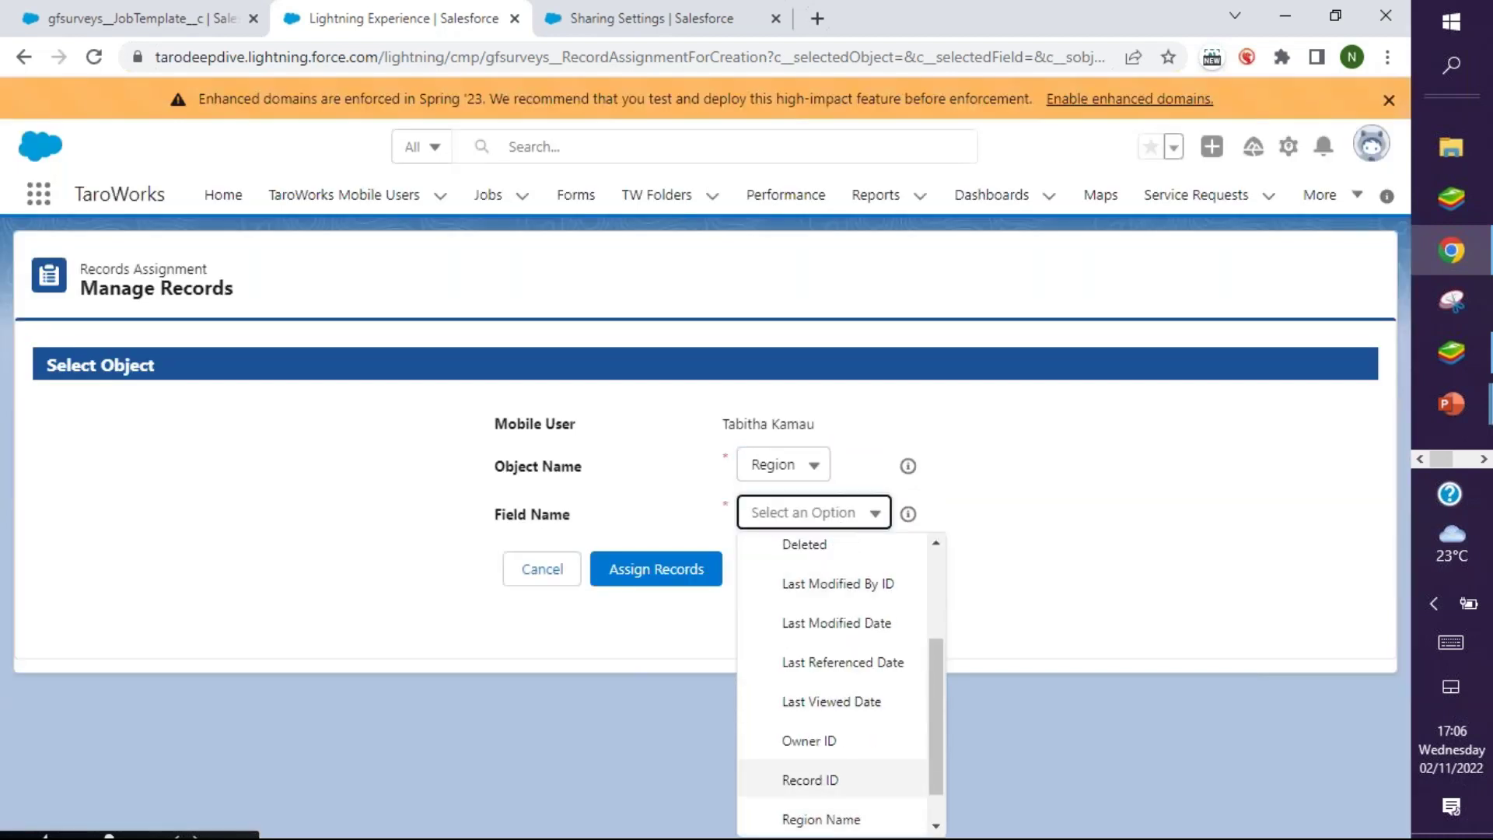
left_click(822, 820)
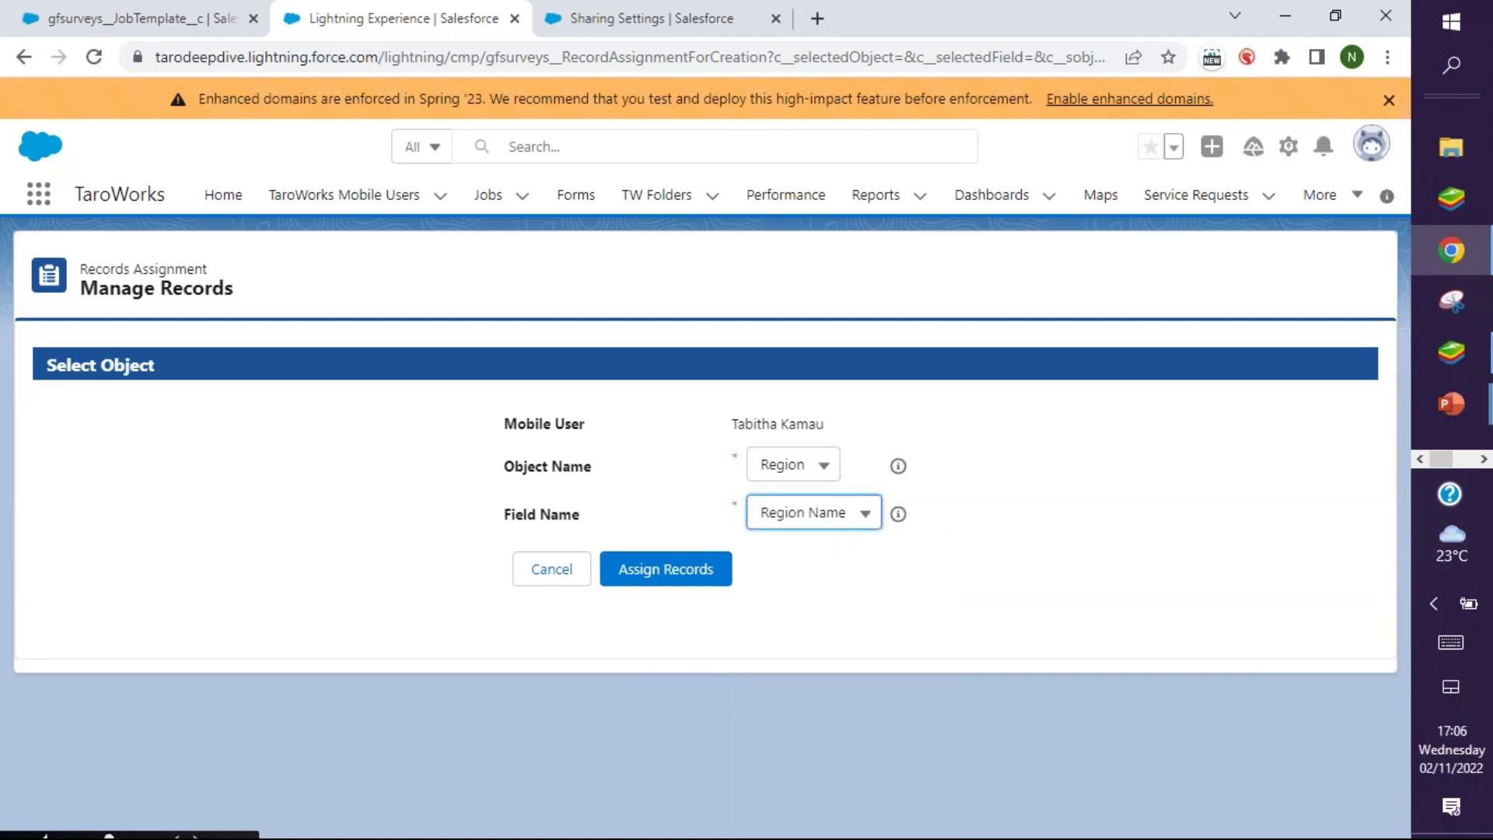
left_click(643, 576)
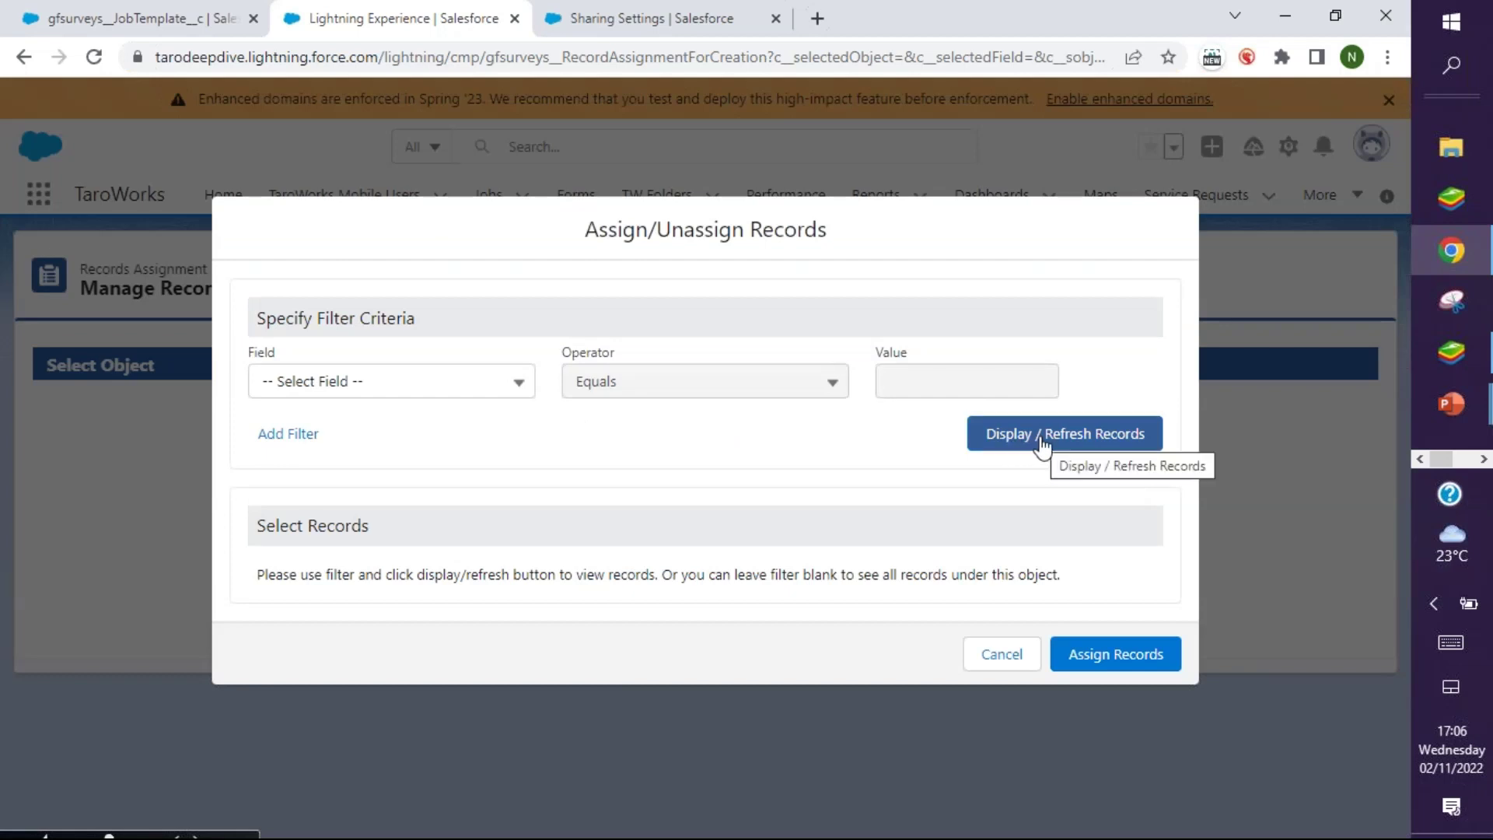
- Load the Region records, then assign and confirm Amber City West and Brasstown
left_click(1042, 440)
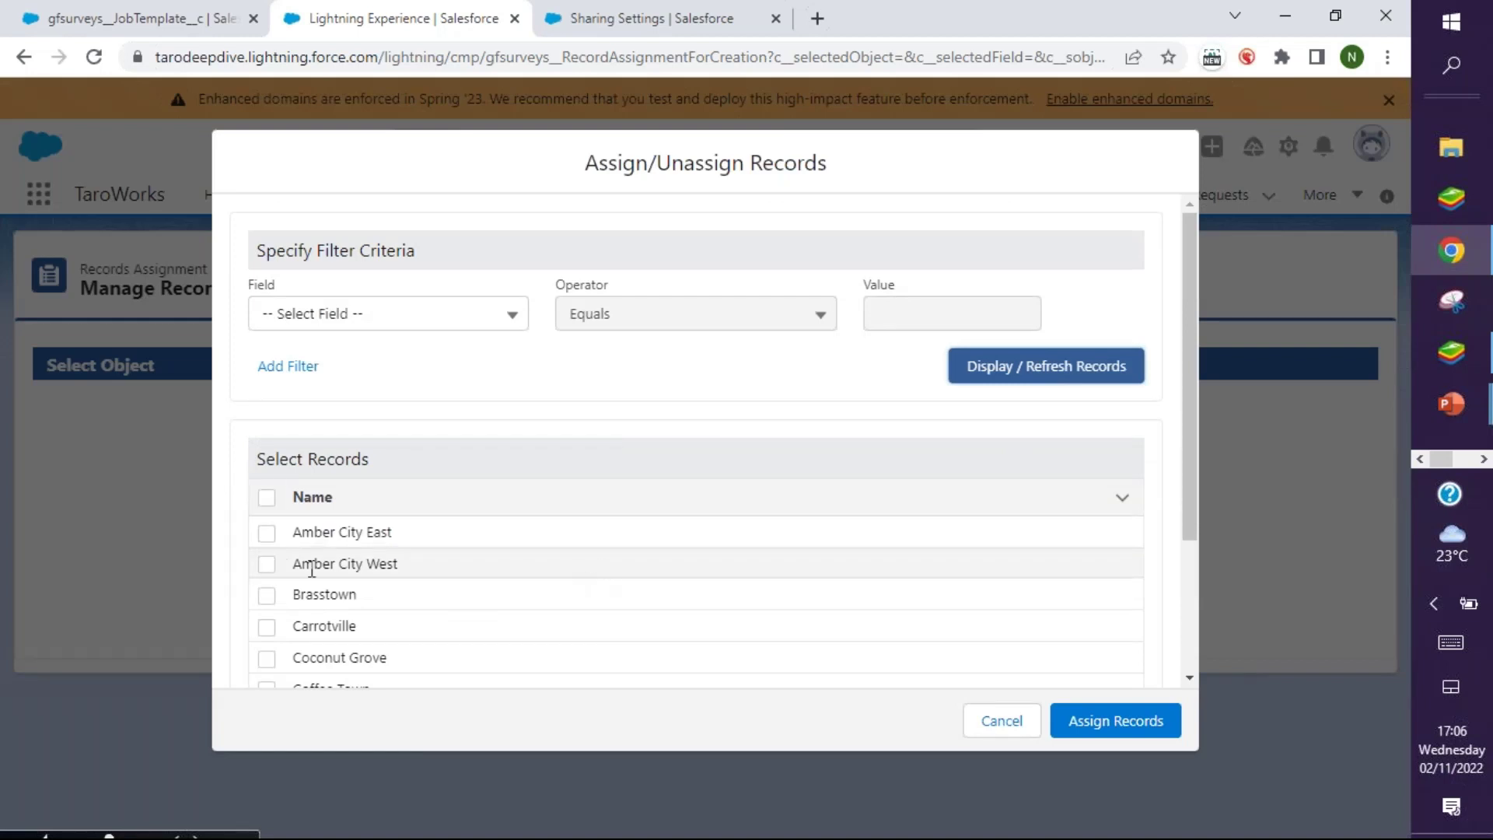
left_click(267, 566)
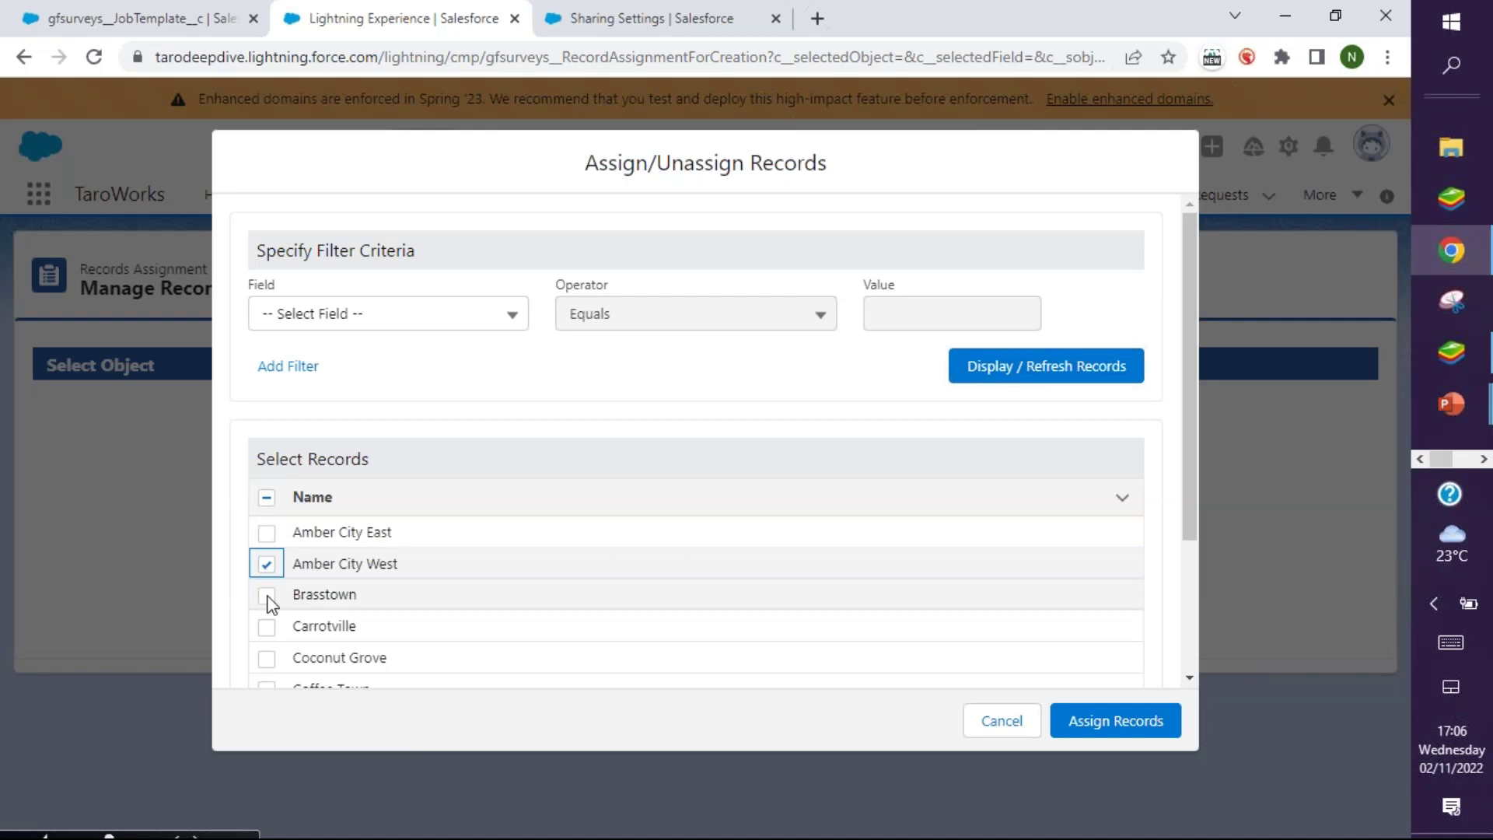
left_click(266, 596)
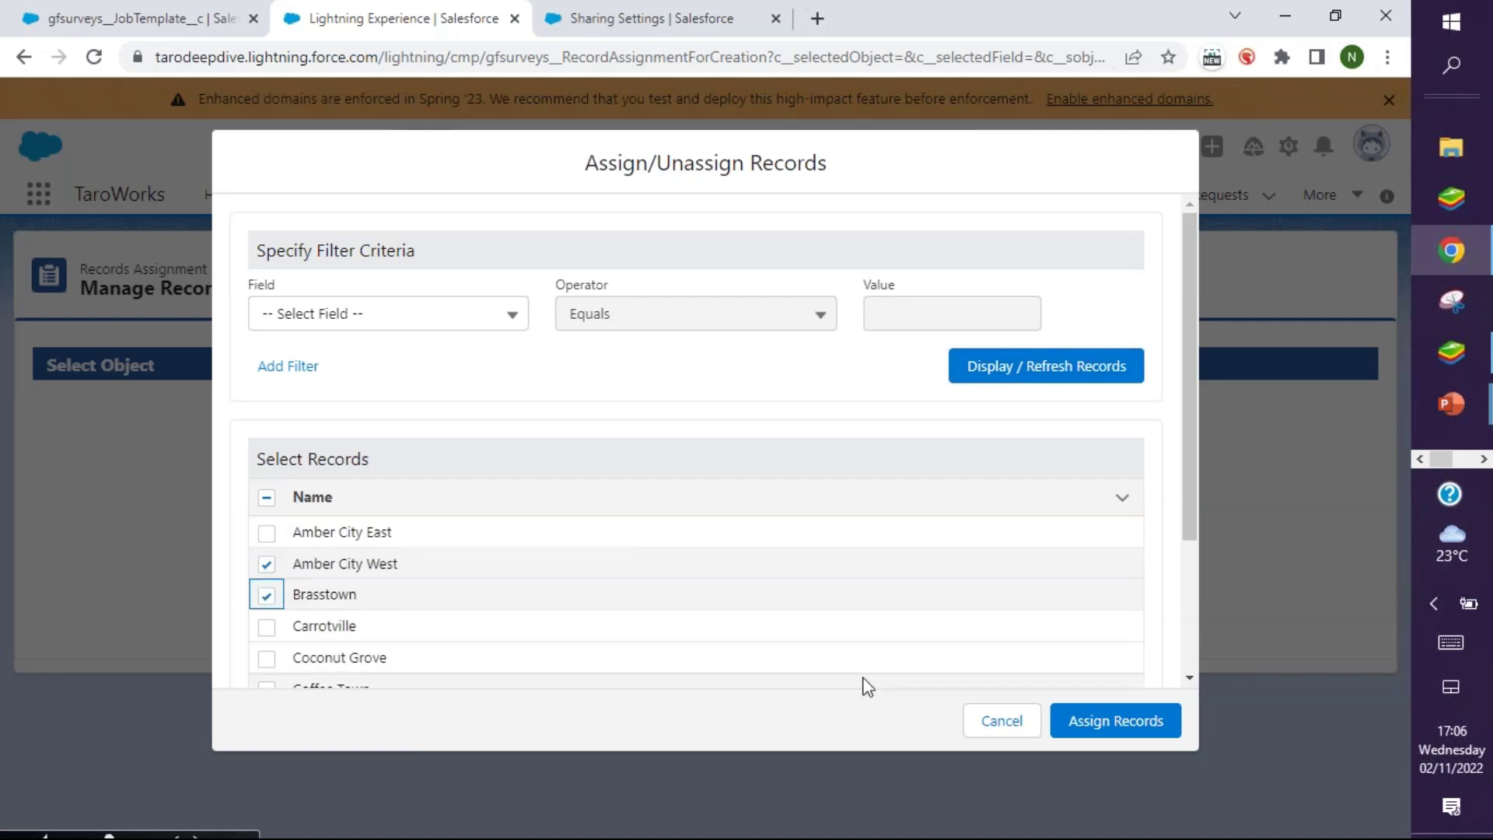
left_click(1118, 721)
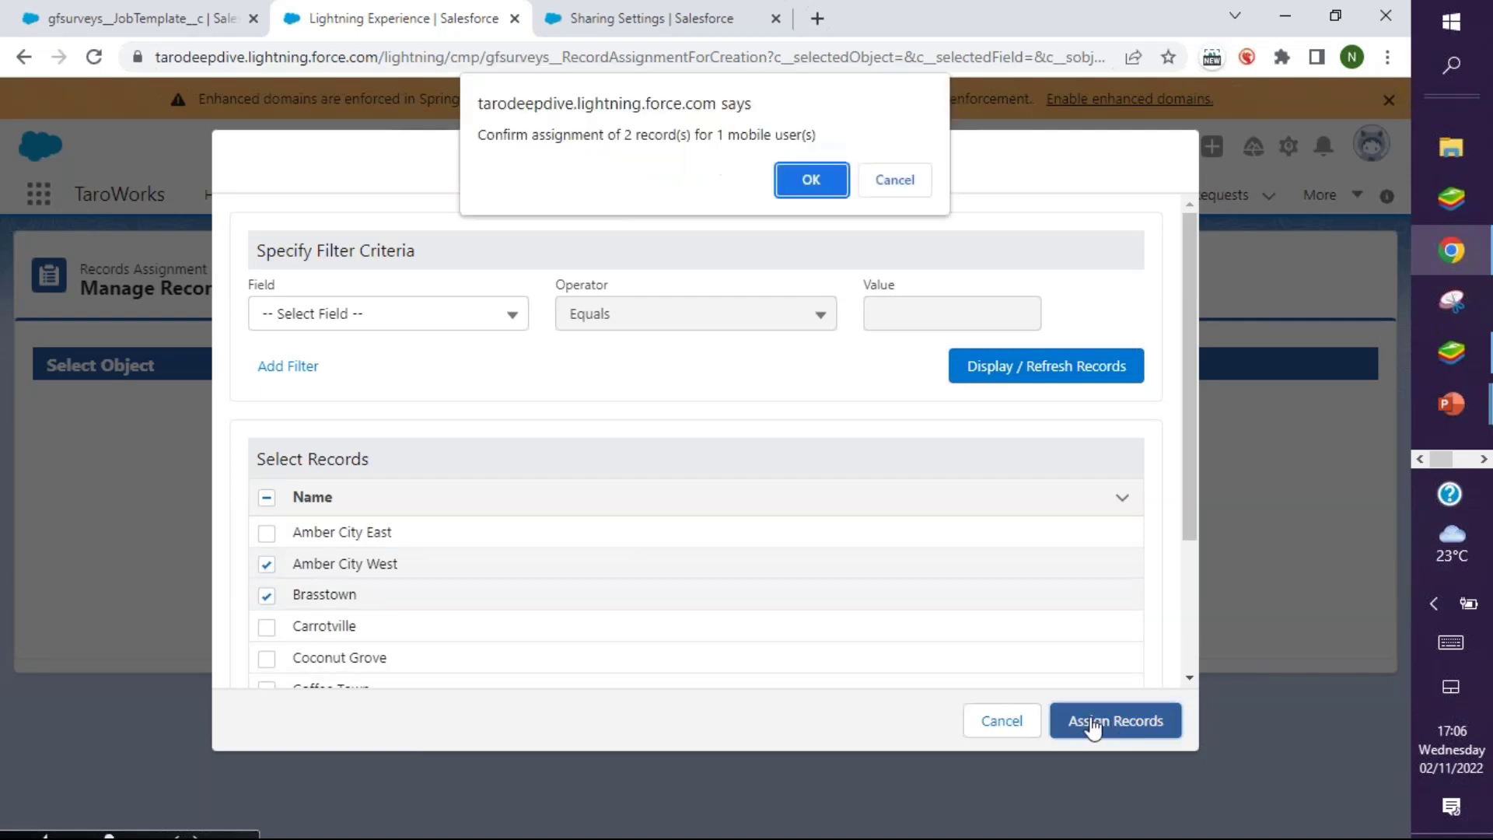
left_click(813, 177)
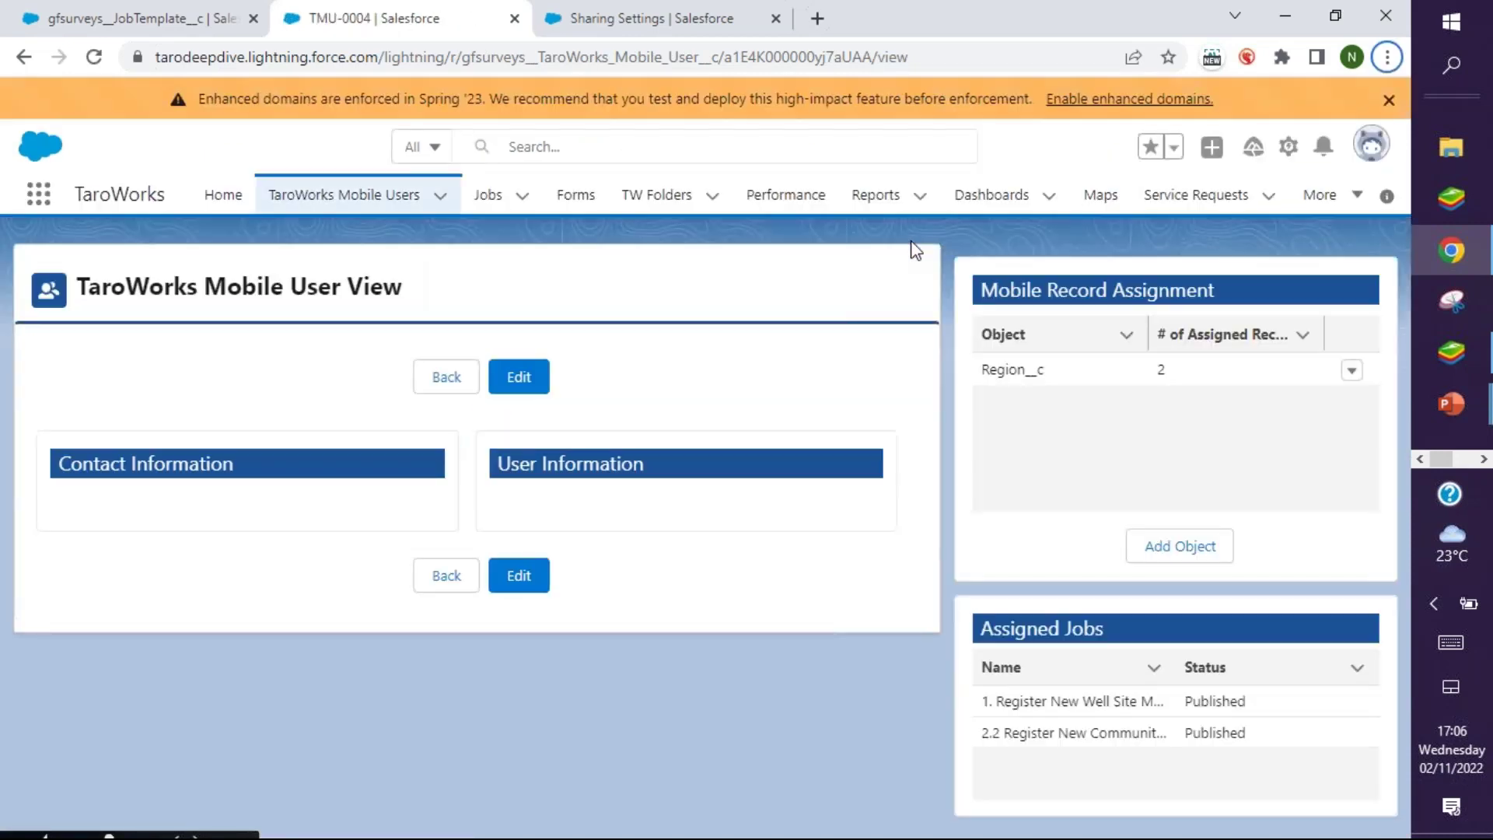
- Leave the open Register New Well Site Member job in BlueStacks
key("alt+Tab")
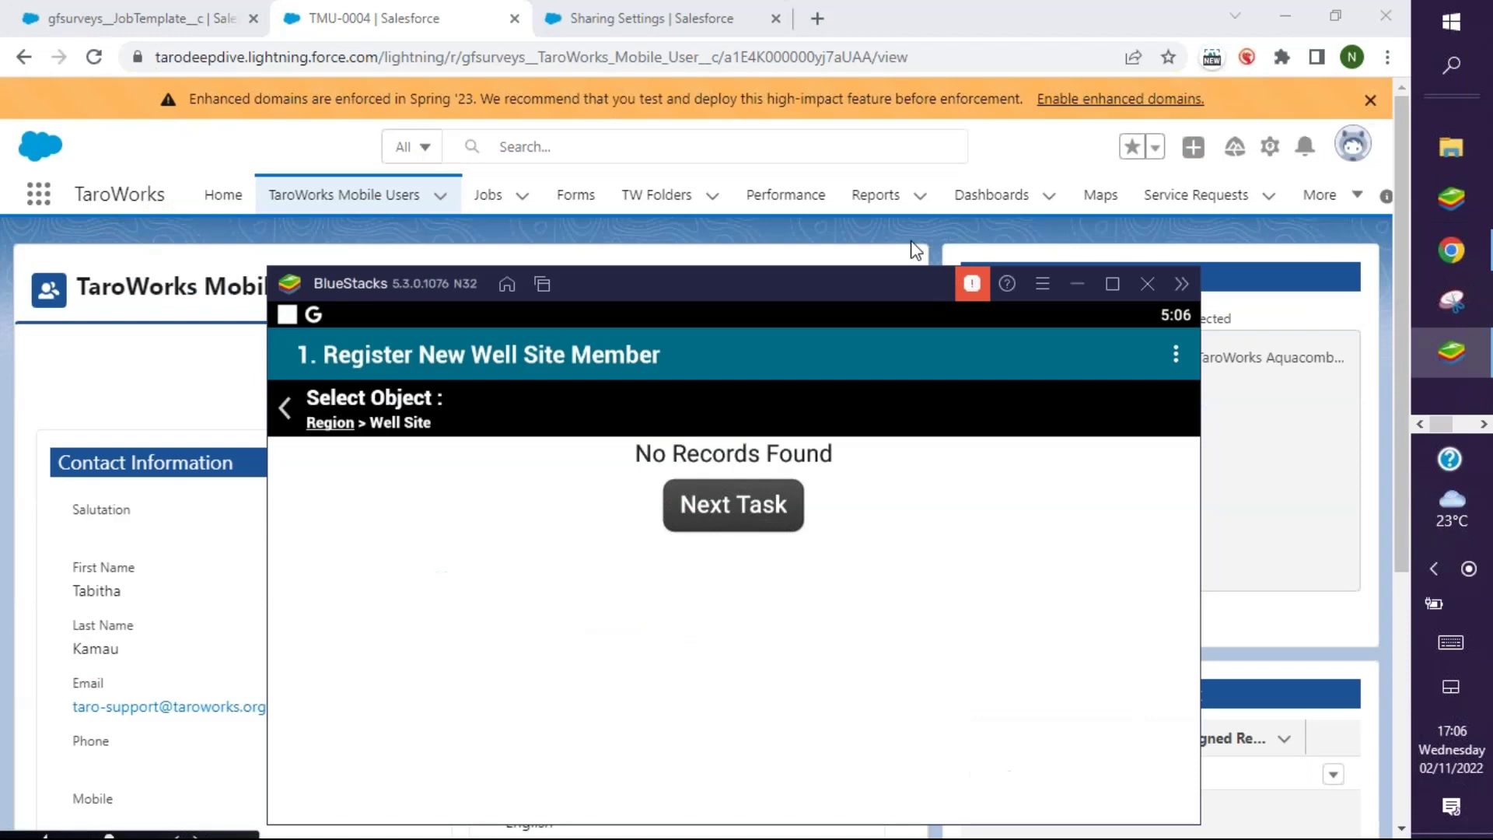
left_click(1076, 284)
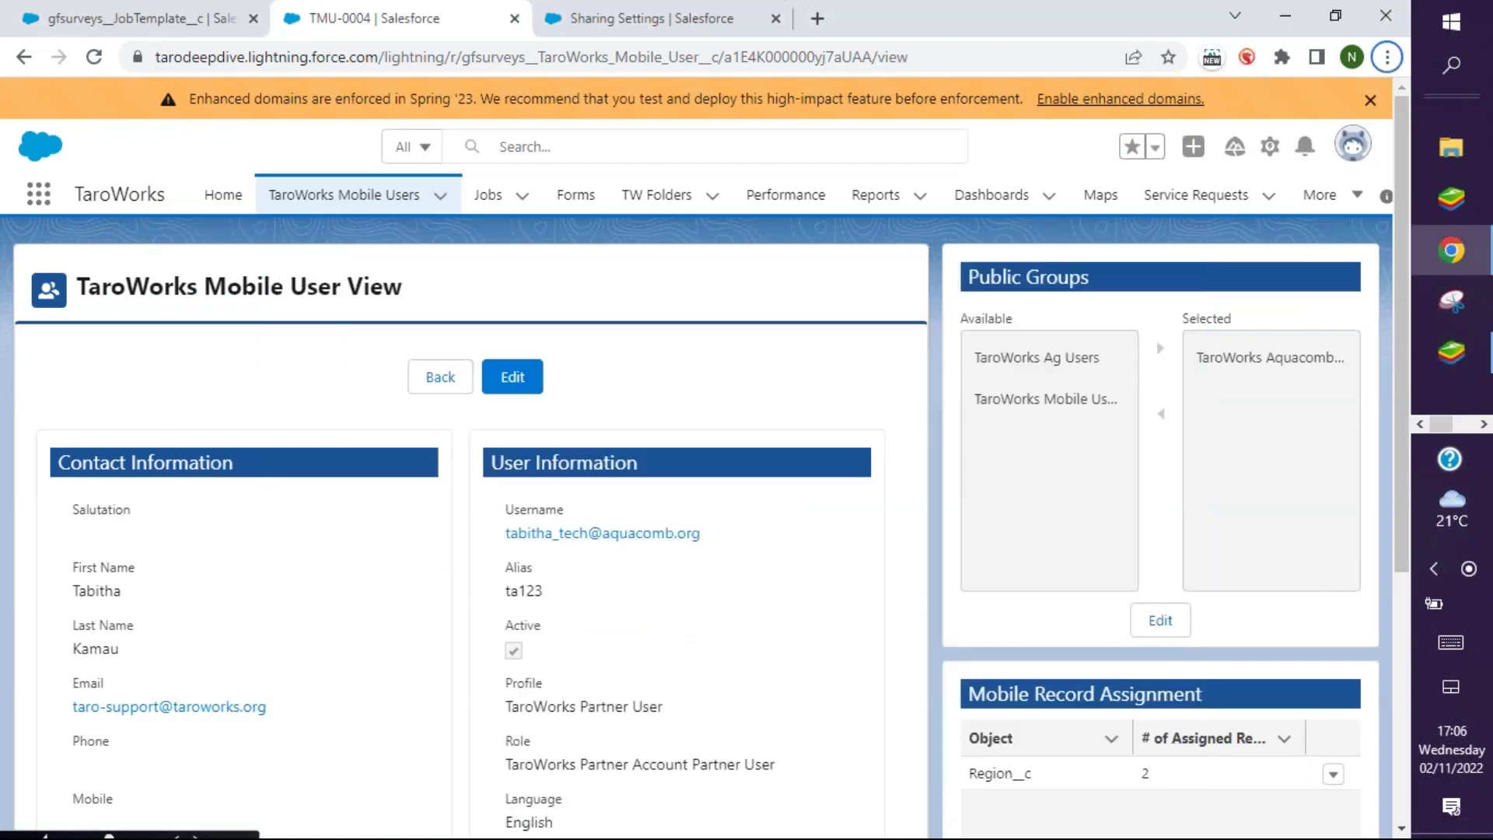
left_click(1450, 353)
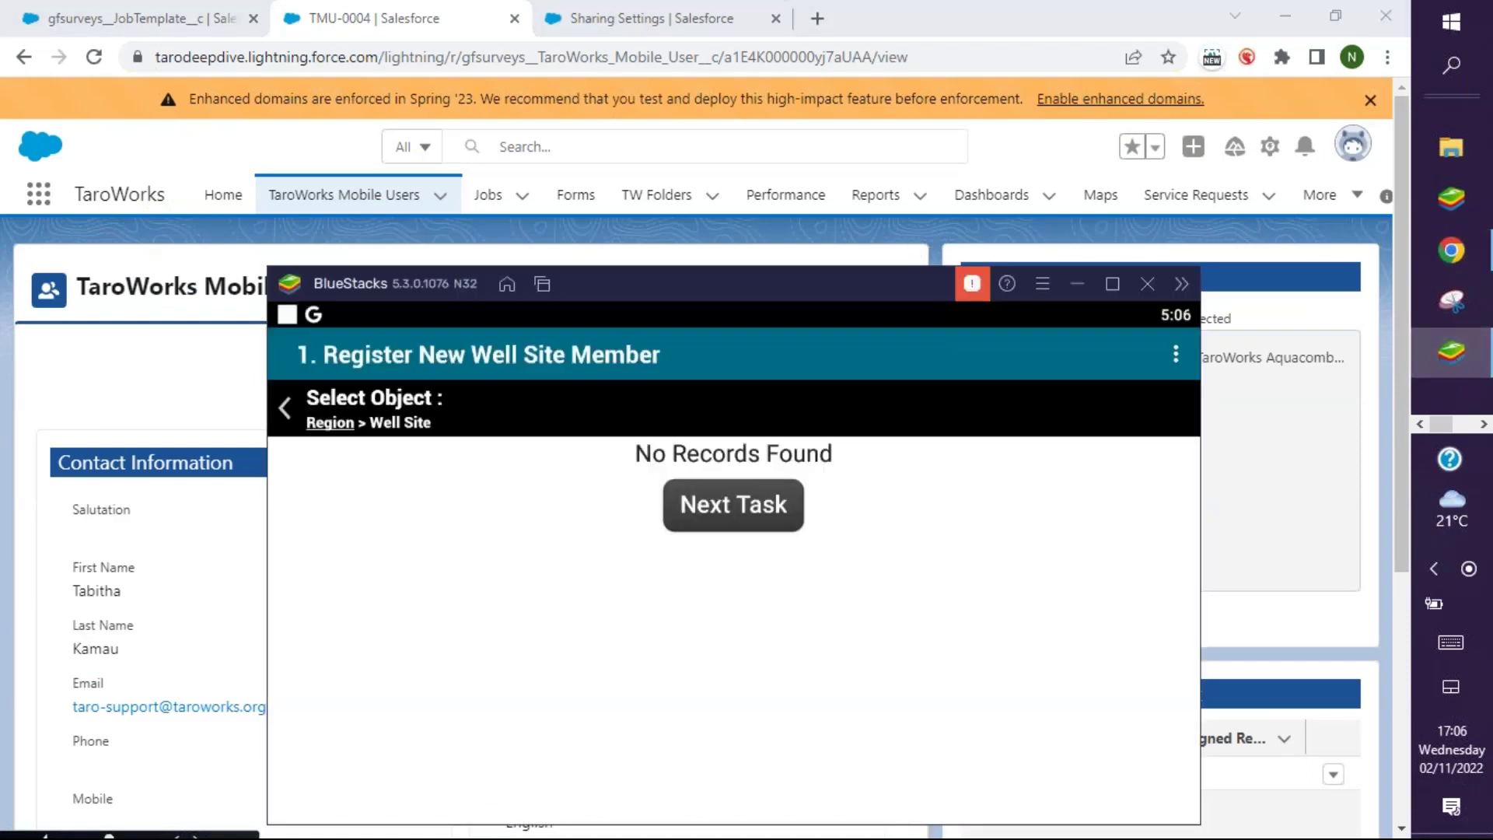
left_click(1176, 355)
left_click(1032, 361)
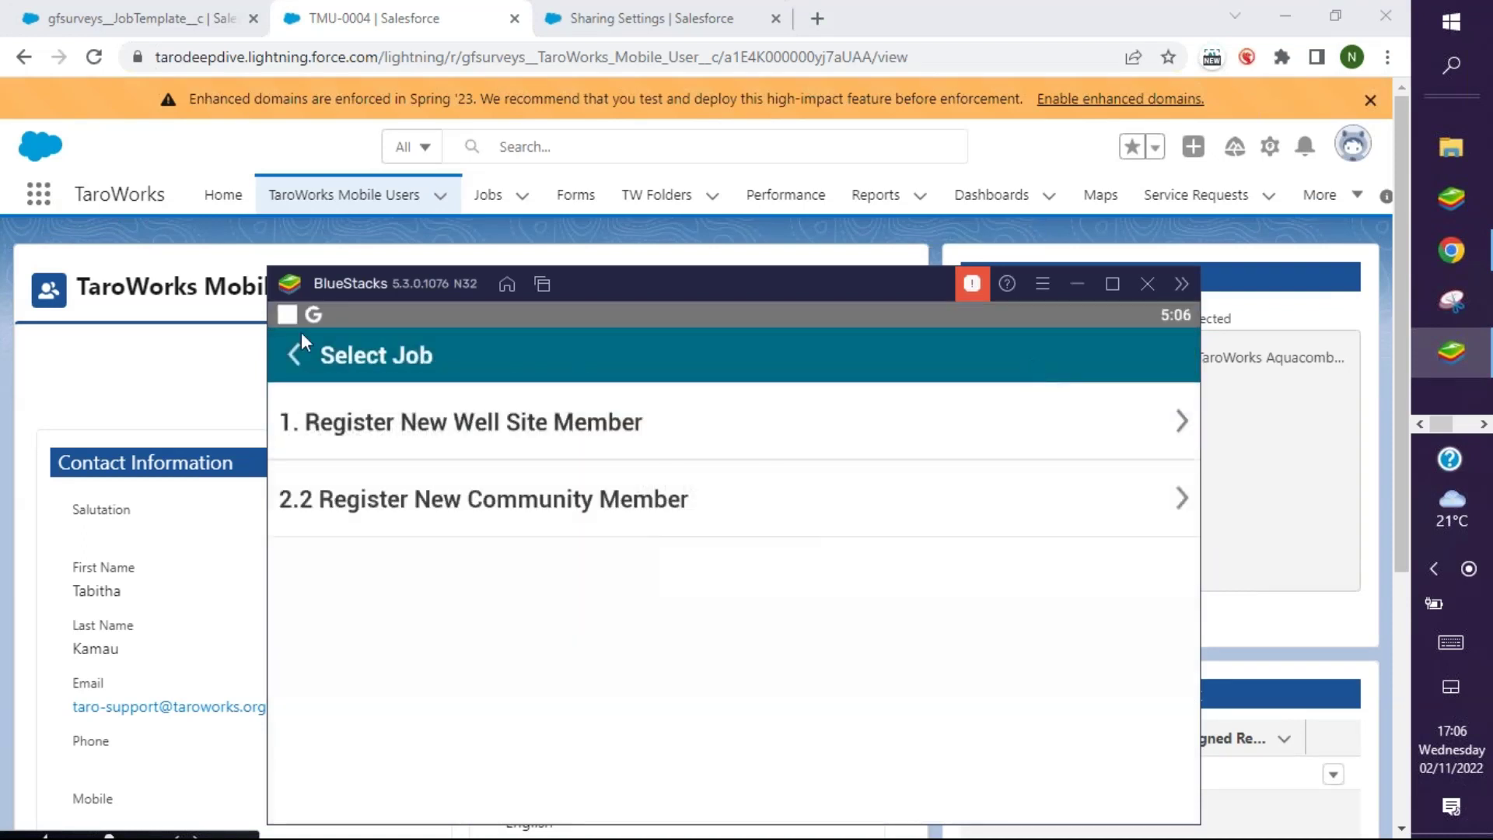
- Sync TaroWorks with Salesforce from the home screen and dismiss the Sync Is Complete message
left_click(297, 354)
left_click(482, 487)
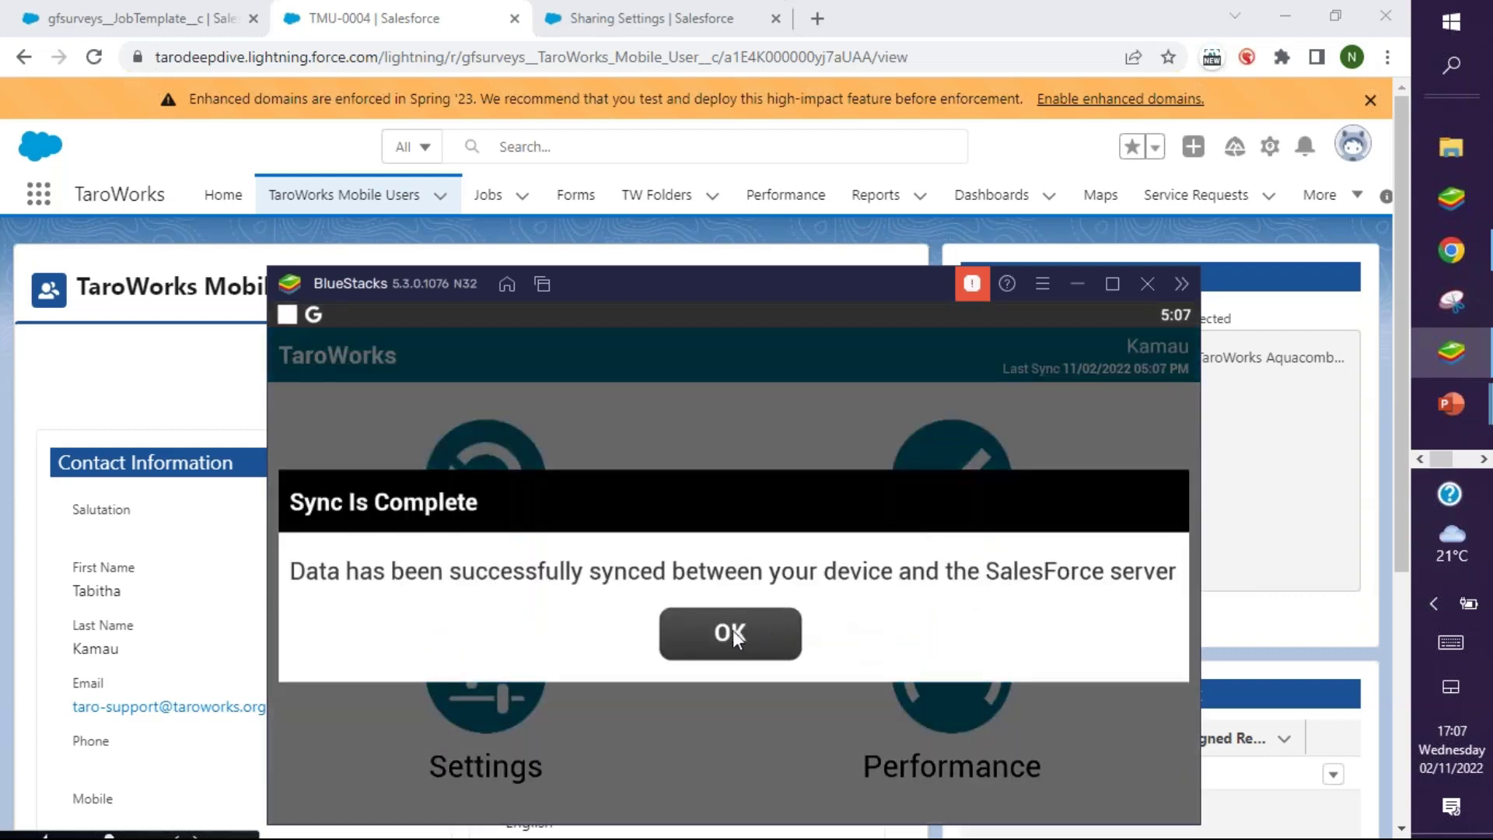
left_click(732, 630)
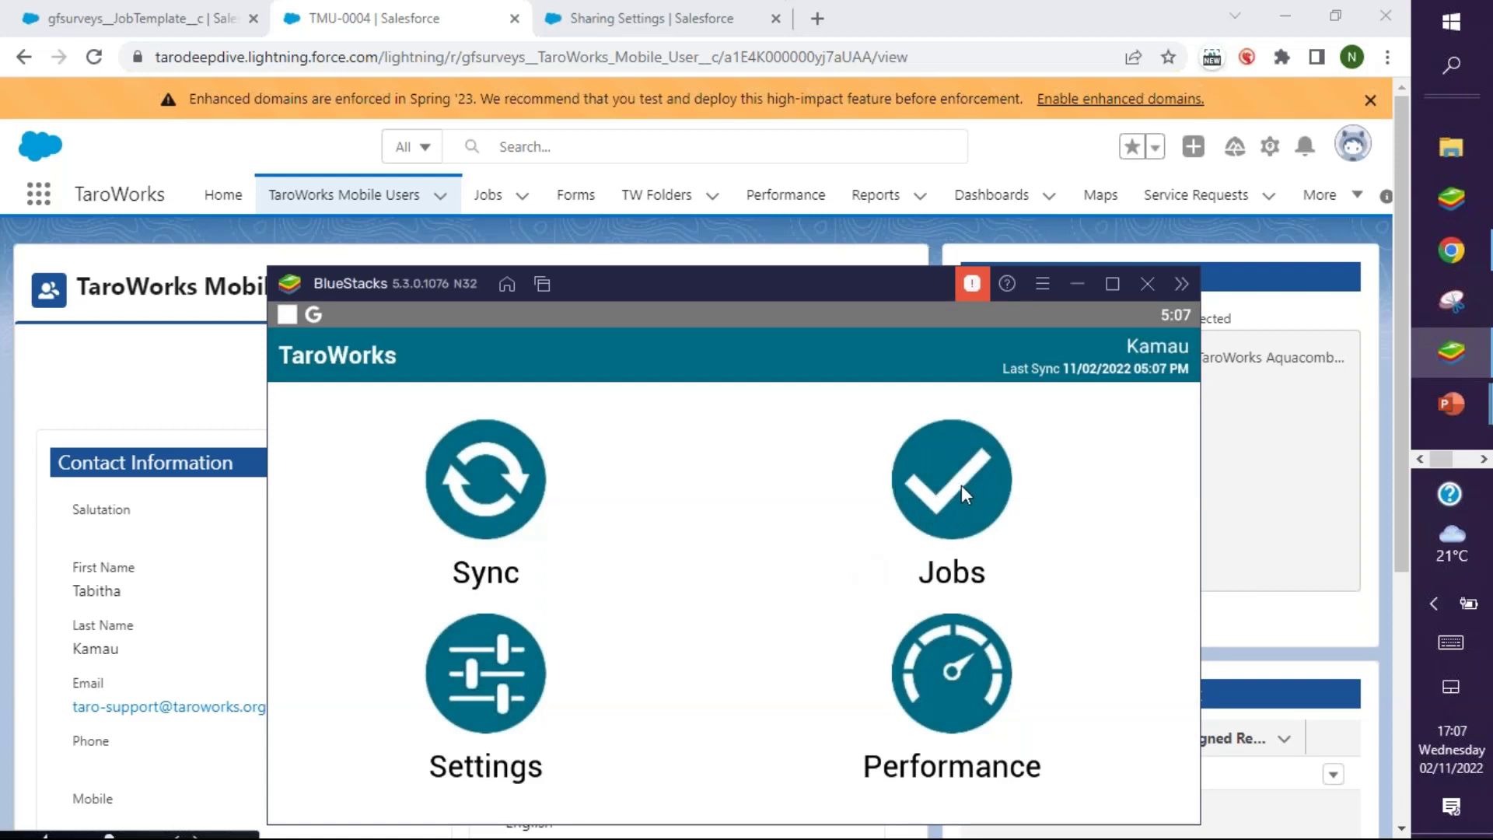
- Start a new Register New Well Site Member job and confirm Region lists Amber City West and Brasstown
left_click(961, 483)
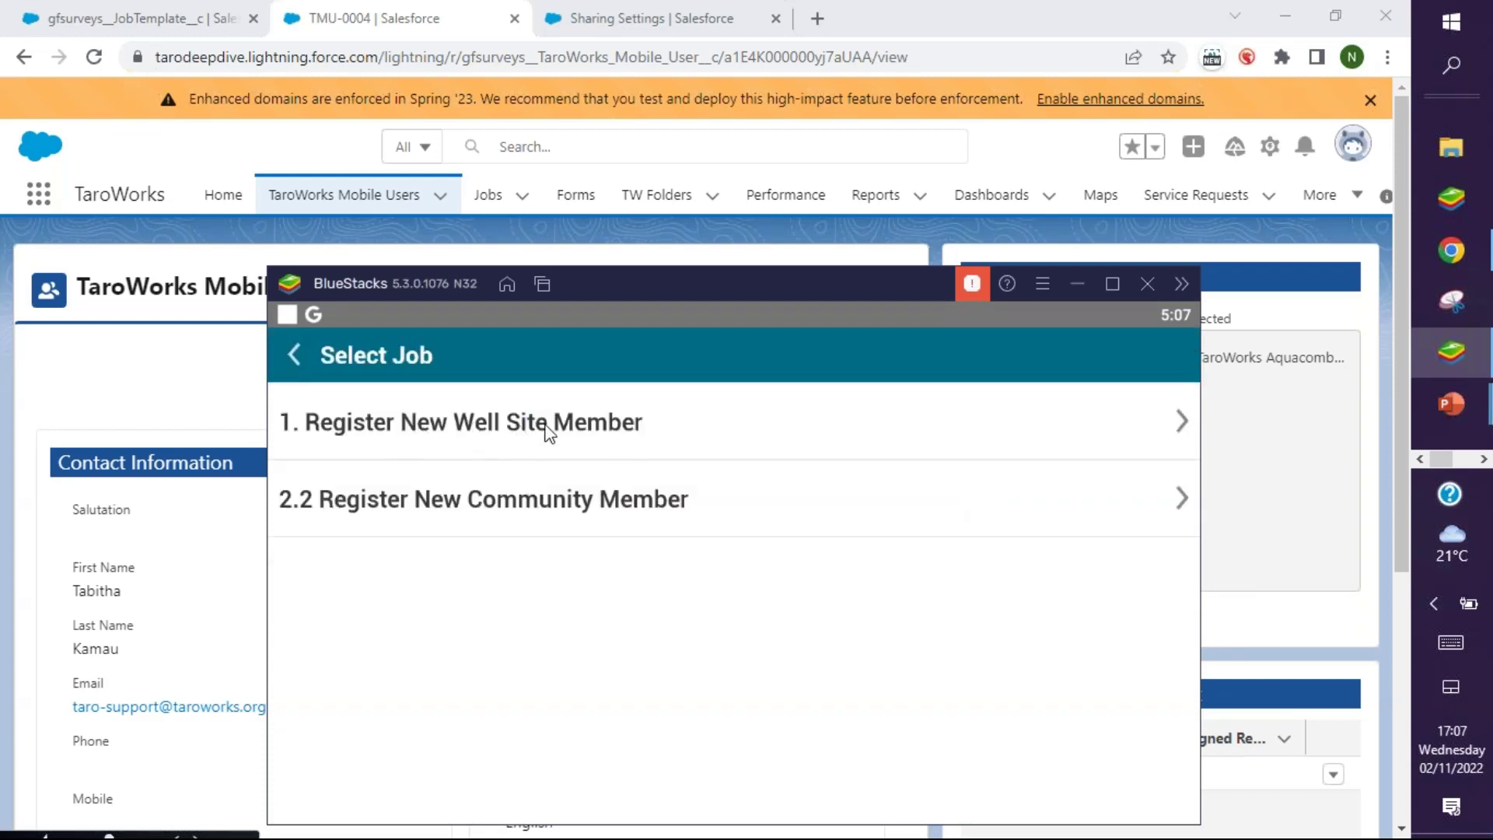
left_click(517, 428)
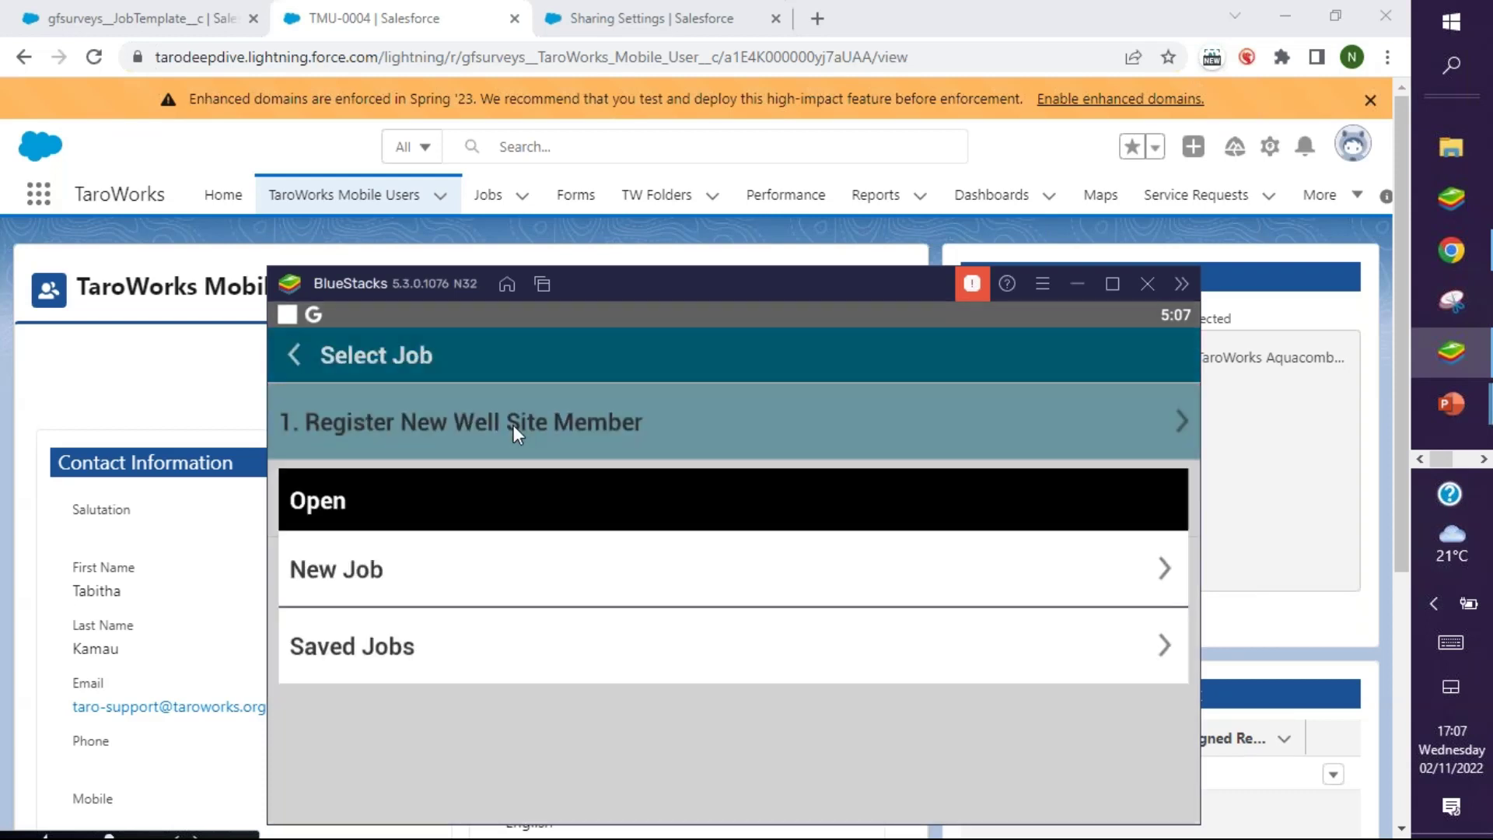
left_click(361, 563)
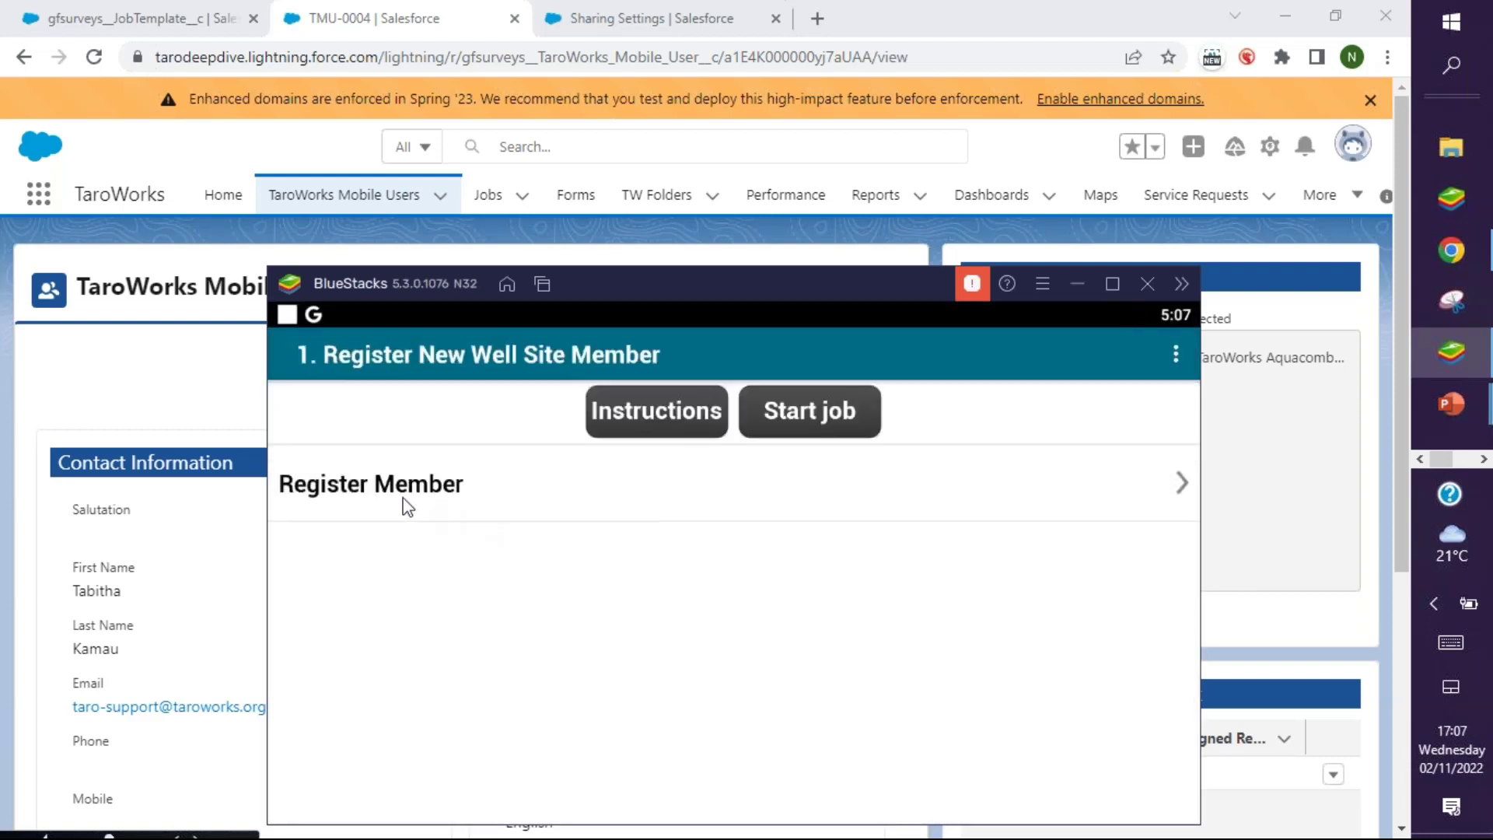
left_click(428, 491)
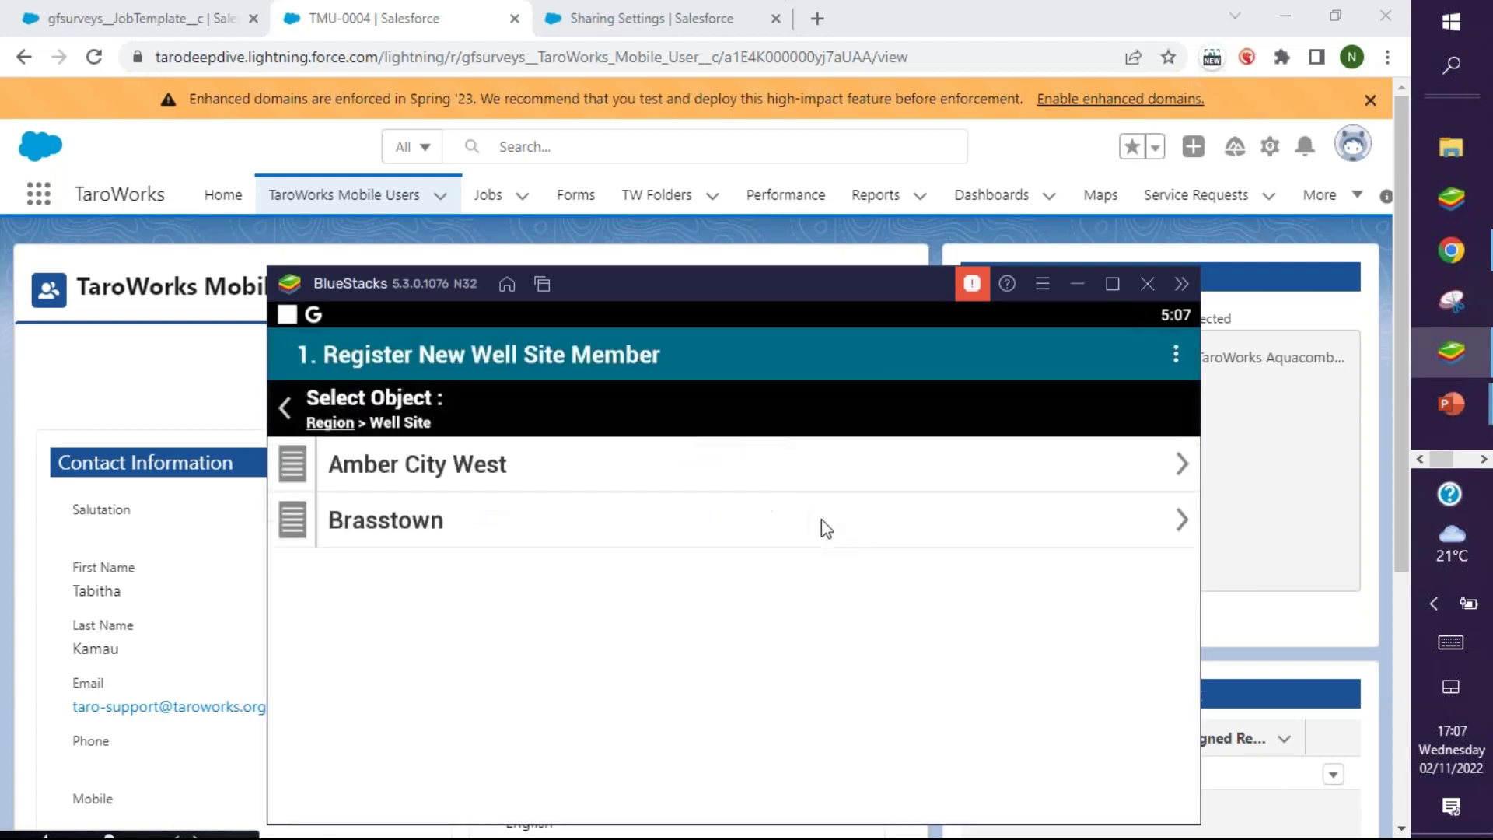